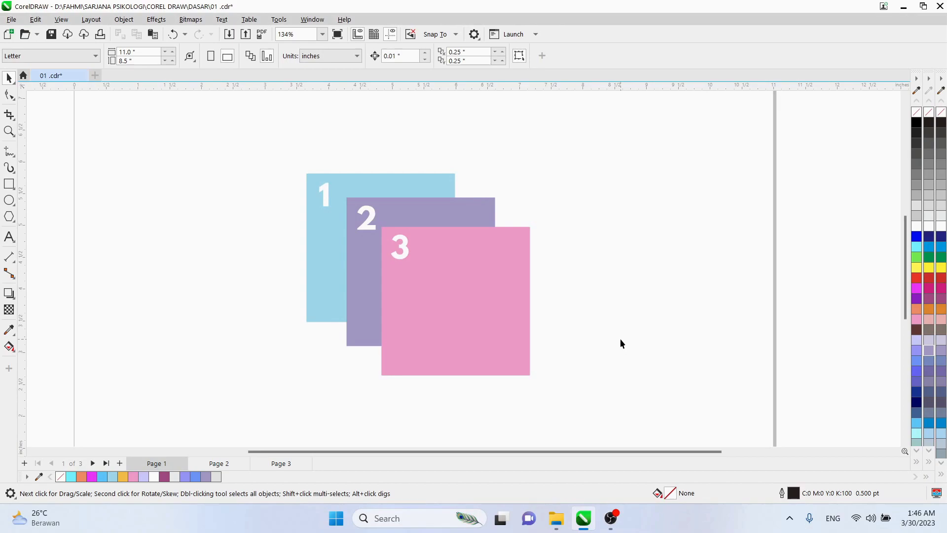
Step: Inspect the stacking-order commands available for the blue square 1 on Page 1
left_click(325, 176)
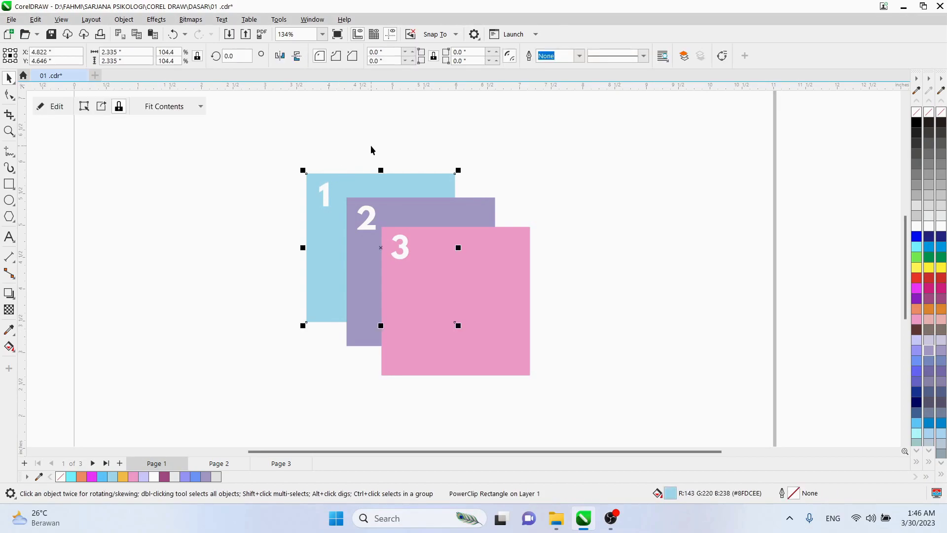
left_click(359, 152)
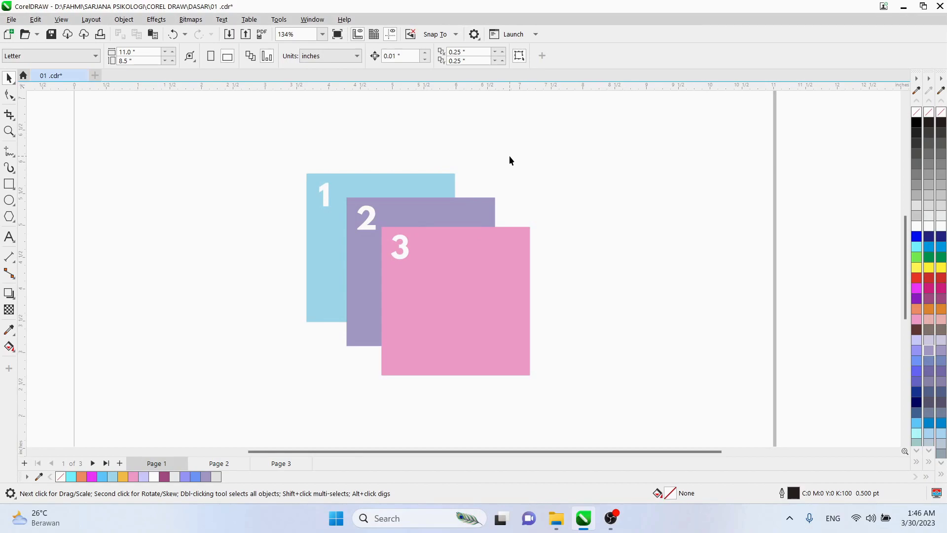
left_click(434, 187)
right_click(434, 187)
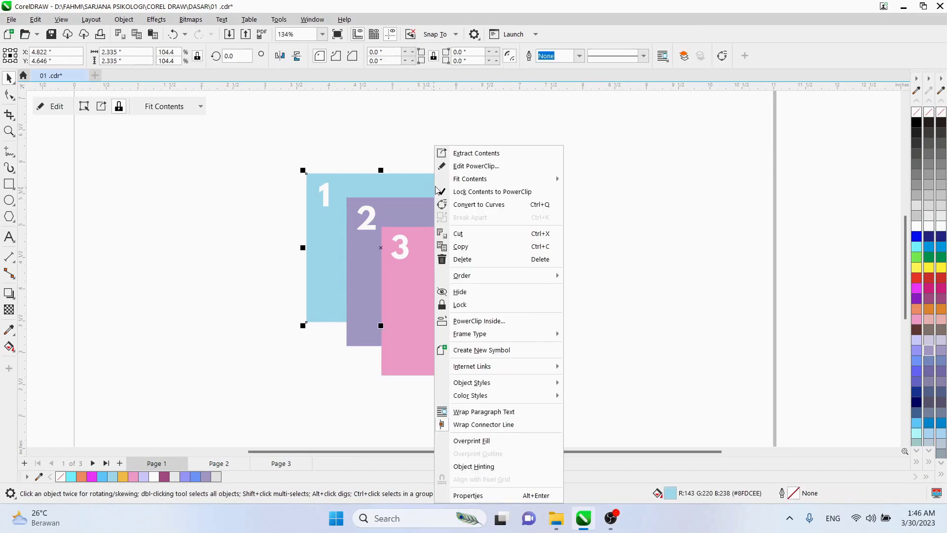
mouse_move(518, 280)
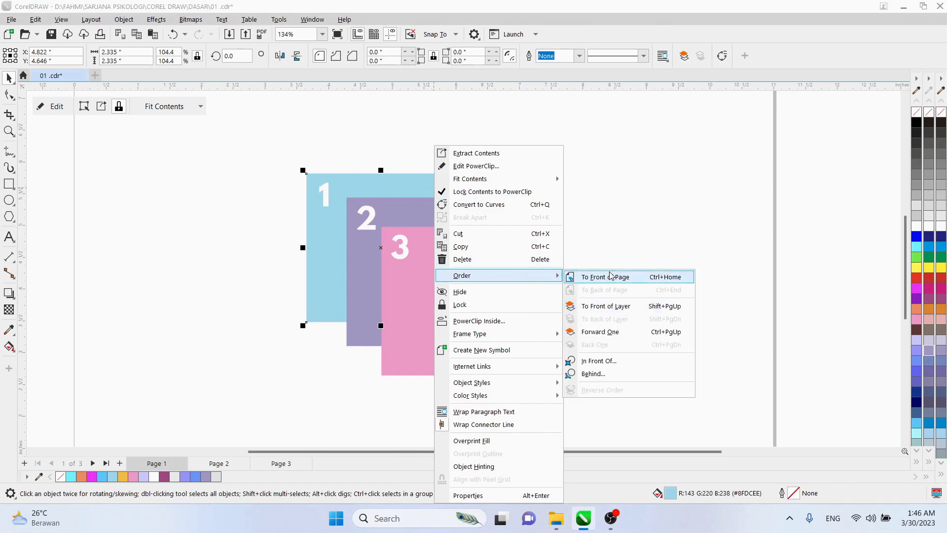
left_click(468, 163)
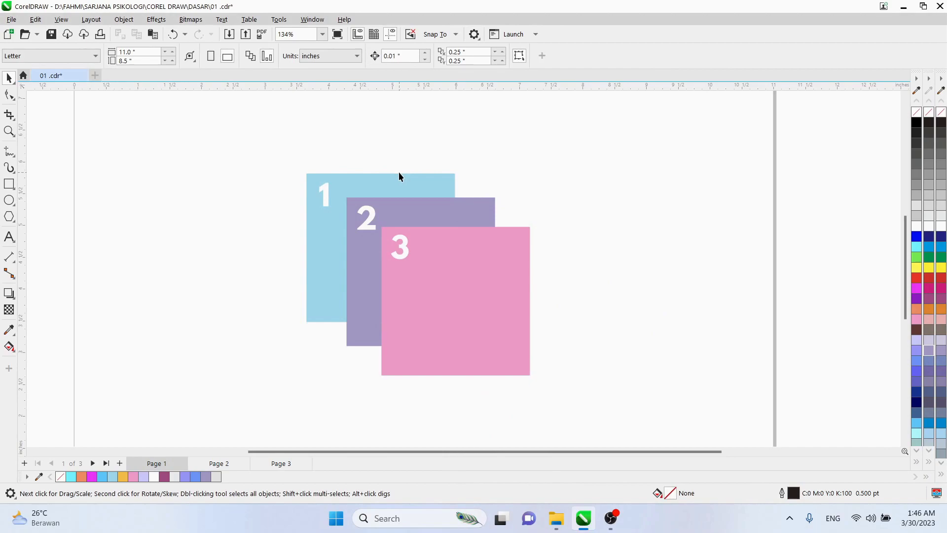
Step: Move the blue square 1 forward one level at a time above squares 2 and 3, and step it back down behind both, repeatedly
left_click(413, 187)
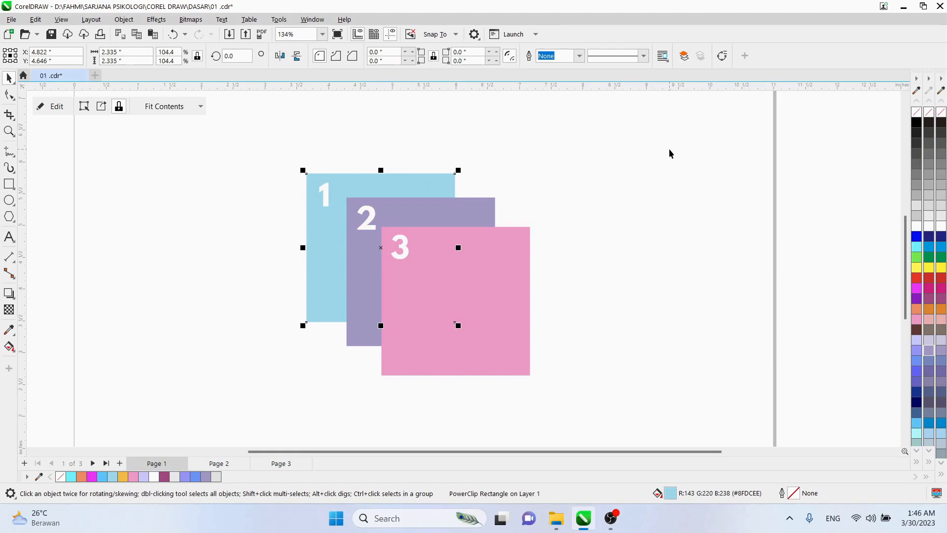
key("ctrl+Page_Up")
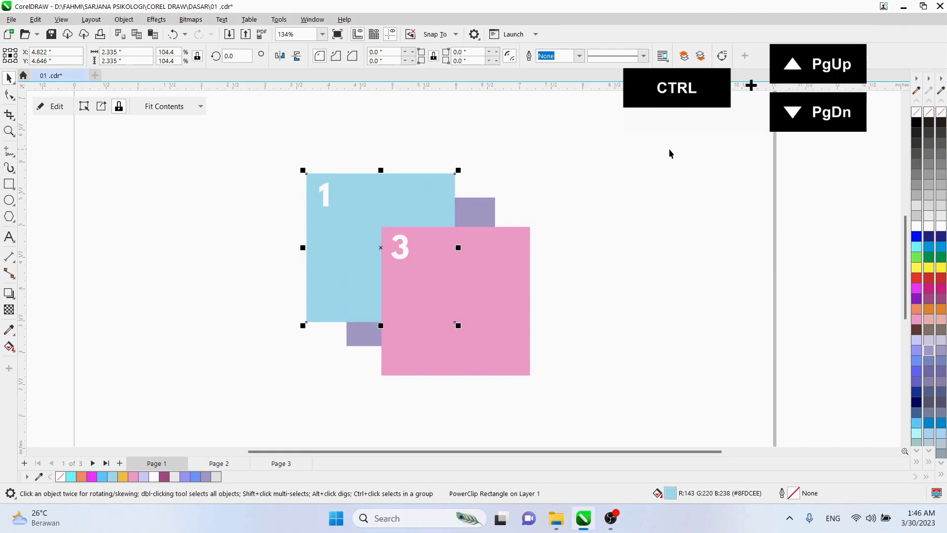
key("ctrl+Page_Up")
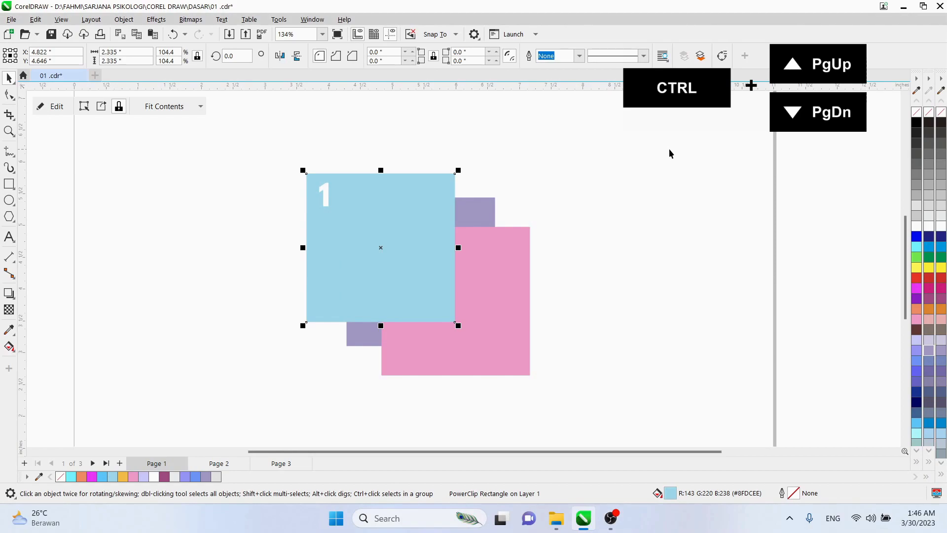
key("ctrl+Page_Down")
key("ctrl+Page_Down")
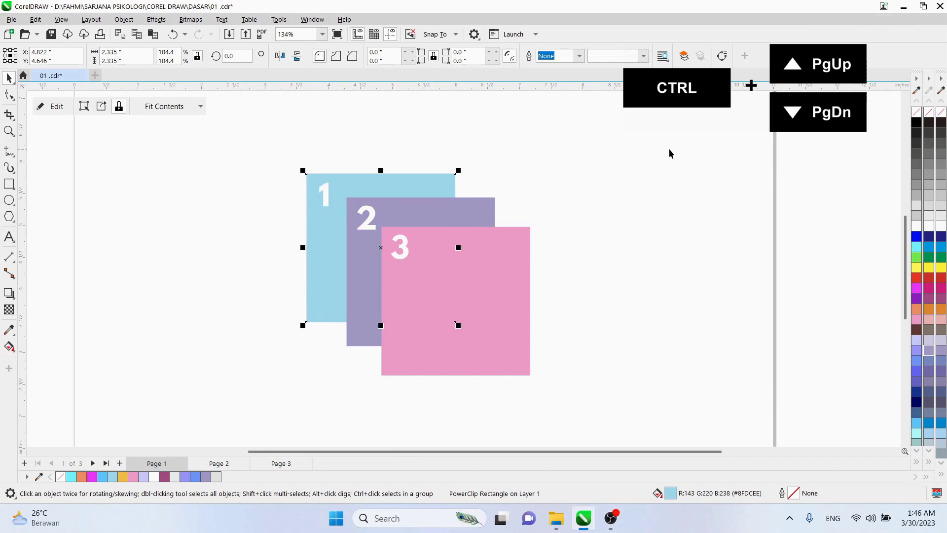
key("ctrl+Page_Up")
key("ctrl+Page_Up")
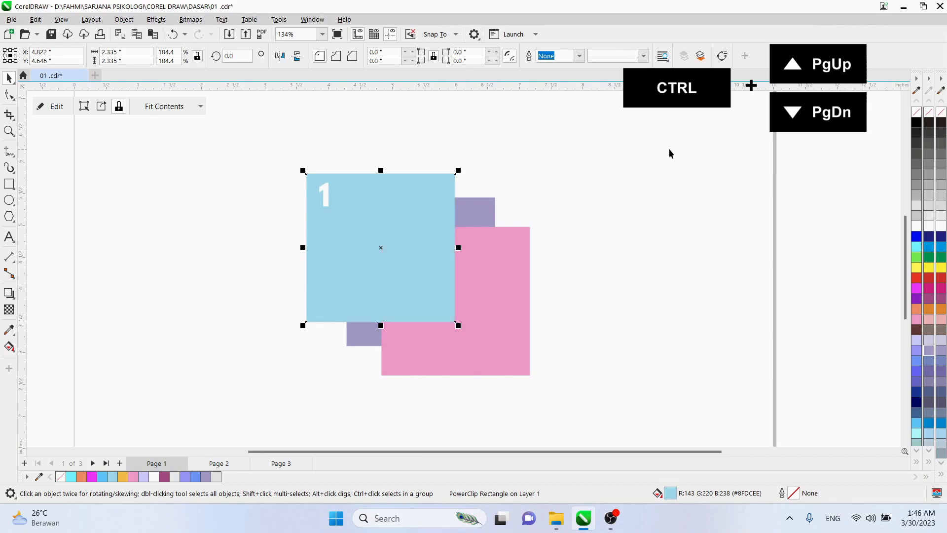
key("ctrl+Page_Down")
key("ctrl+Page_Down")
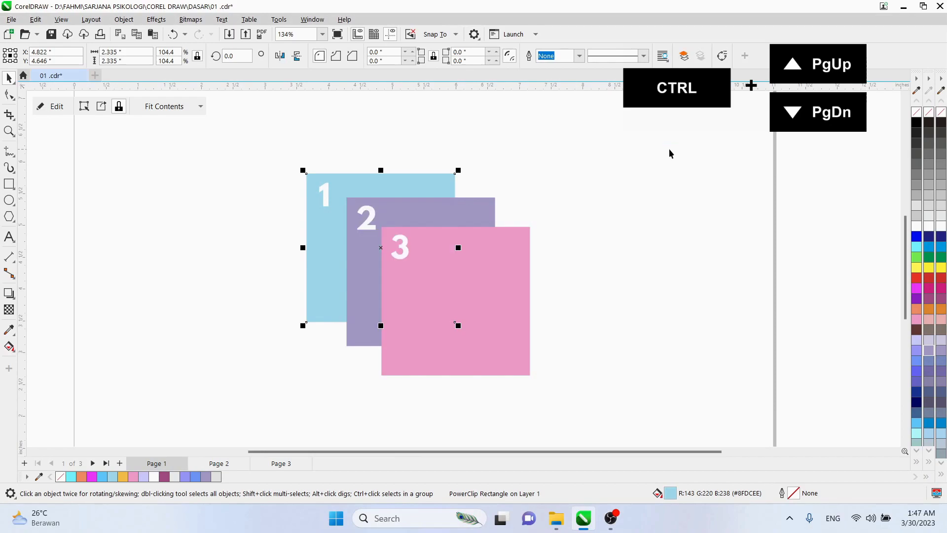
key("ctrl+Page_Up")
key("ctrl+Page_Up")
key("ctrl+Page_Down")
key("ctrl+Page_Down")
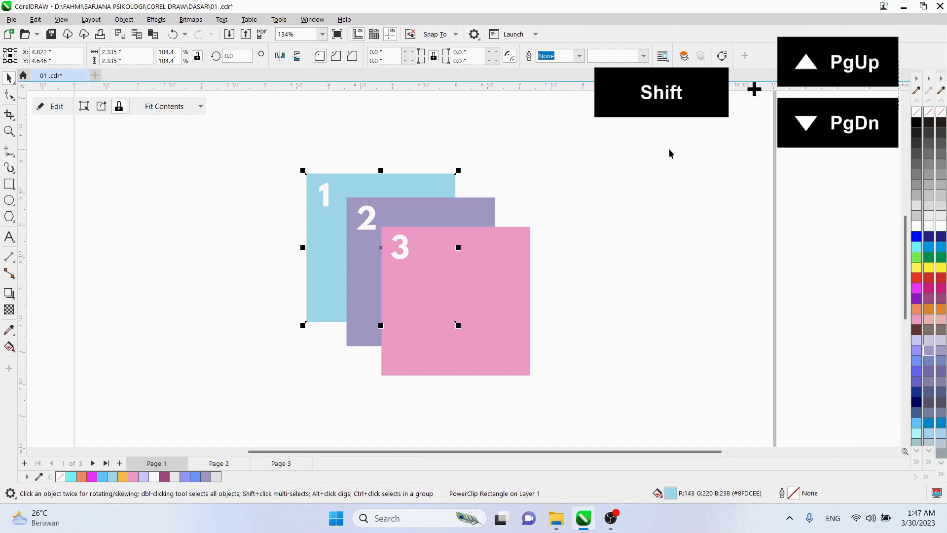
Step: Bring the blue square 1 straight to the front of the layer and return it behind squares 2 and 3, repeatedly
key("shift+Page_Up")
key("shift+Page_Down")
key("shift+Page_Up")
key("shift+Page_Down")
key("shift+Page_Up")
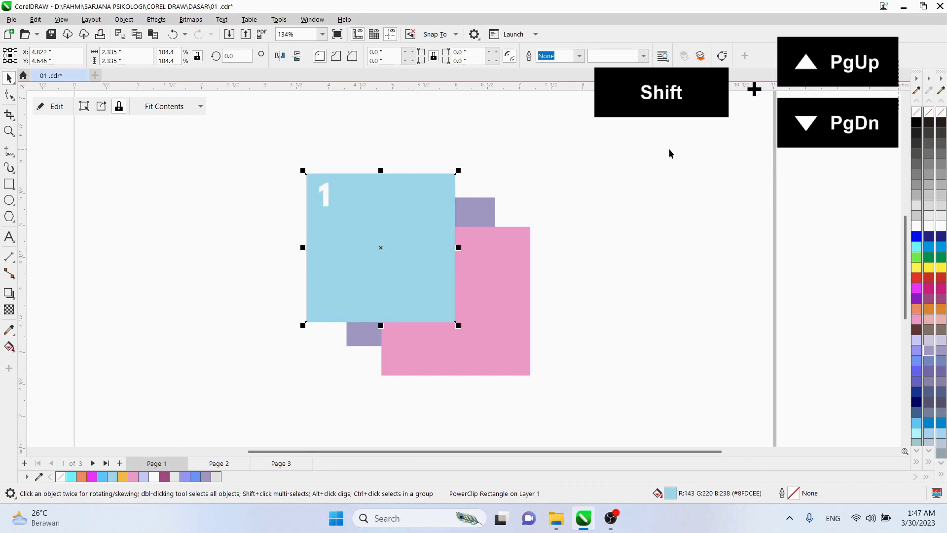
key("shift+Page_Down")
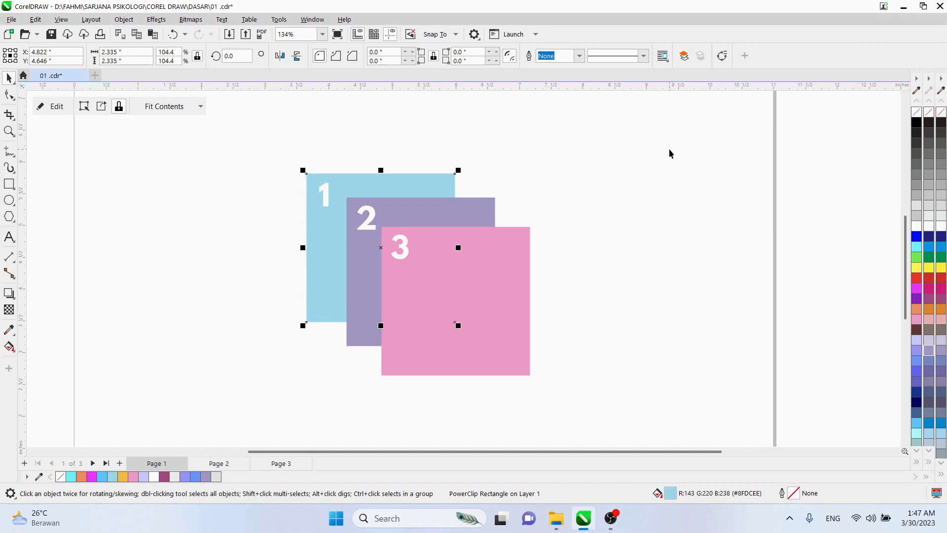
key("shift+Page_Up")
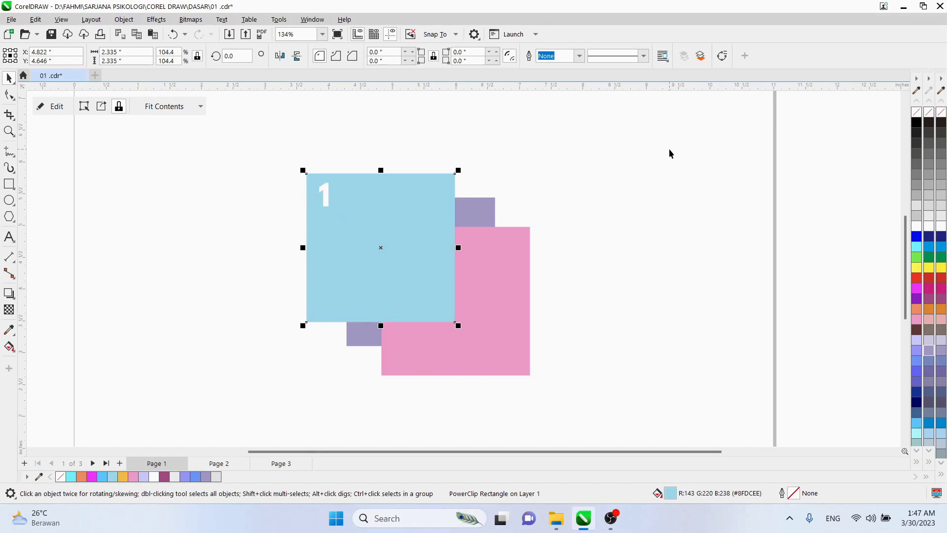
key("ctrl+Page_Down")
key("ctrl+Page_Down")
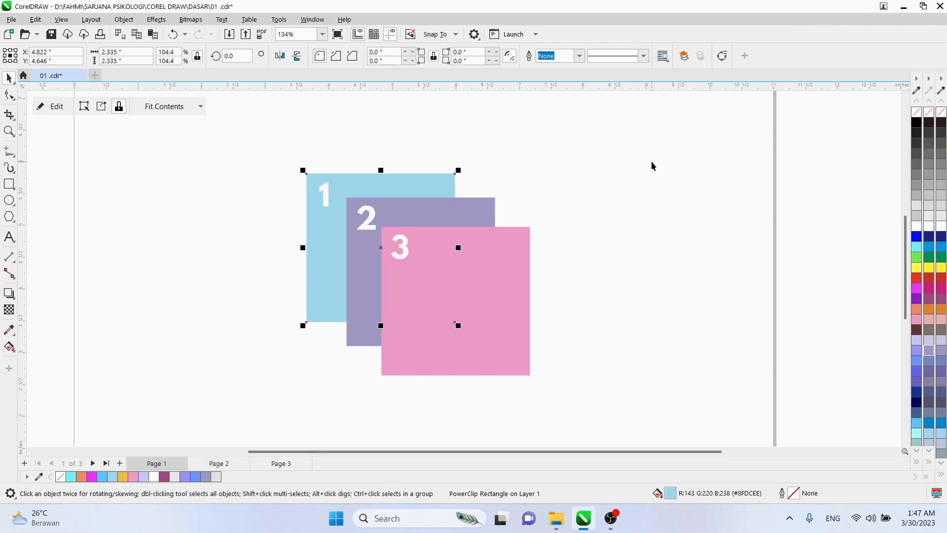
Step: Delete the blue person-icon square from the middle of Page 2
left_click(220, 464)
scroll(339, 243, "down", 4)
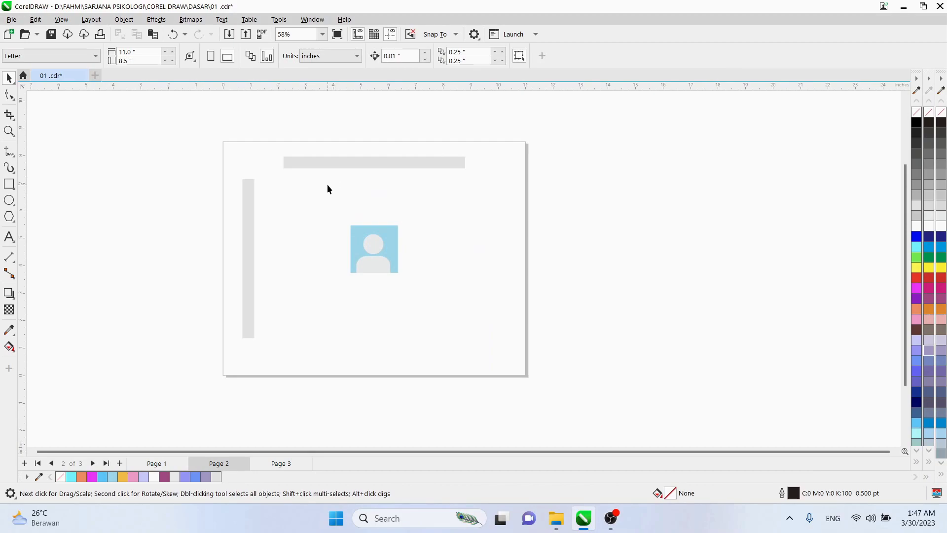
mouse_move(375, 253)
left_mouse_down()
mouse_move(463, 258)
mouse_move(475, 235)
mouse_move(380, 258)
left_mouse_up()
left_click(497, 225)
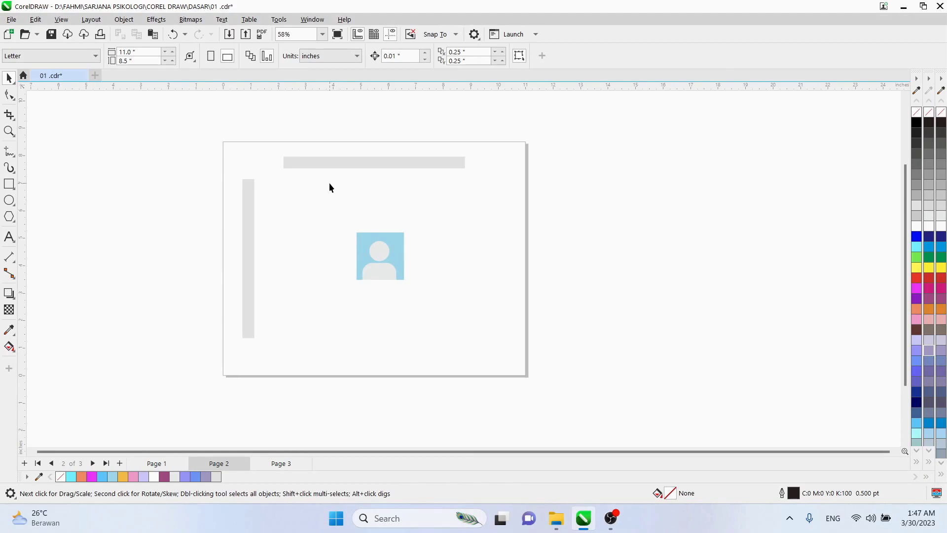
scroll(375, 232, "up", 1)
left_click(385, 249)
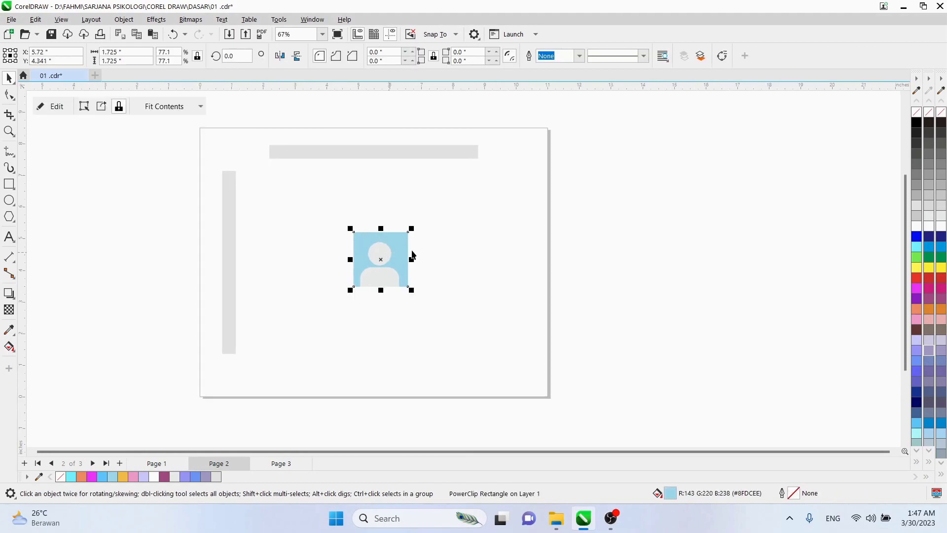
left_click(446, 221)
left_click(387, 273)
left_click(397, 200)
left_click(380, 236)
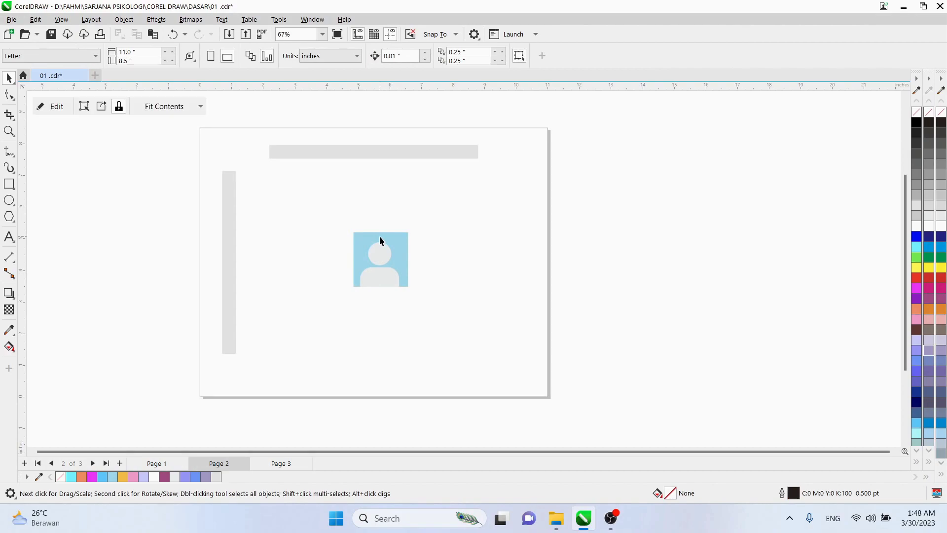
left_click_drag(385, 254, 386, 247)
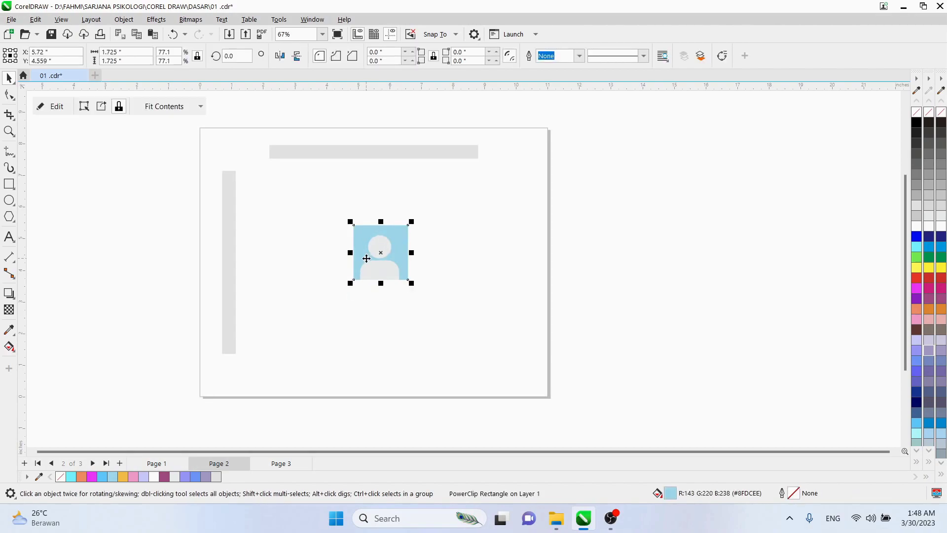
key("Delete")
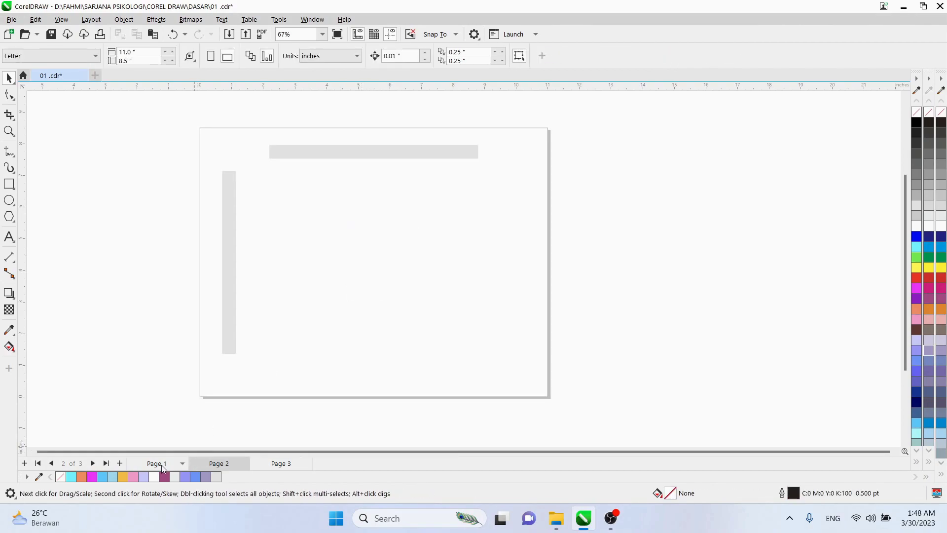
Step: Copy the three numbered squares from Page 1 and paste them onto Page 2
left_click(157, 464)
left_click_drag(440, 353, 446, 355)
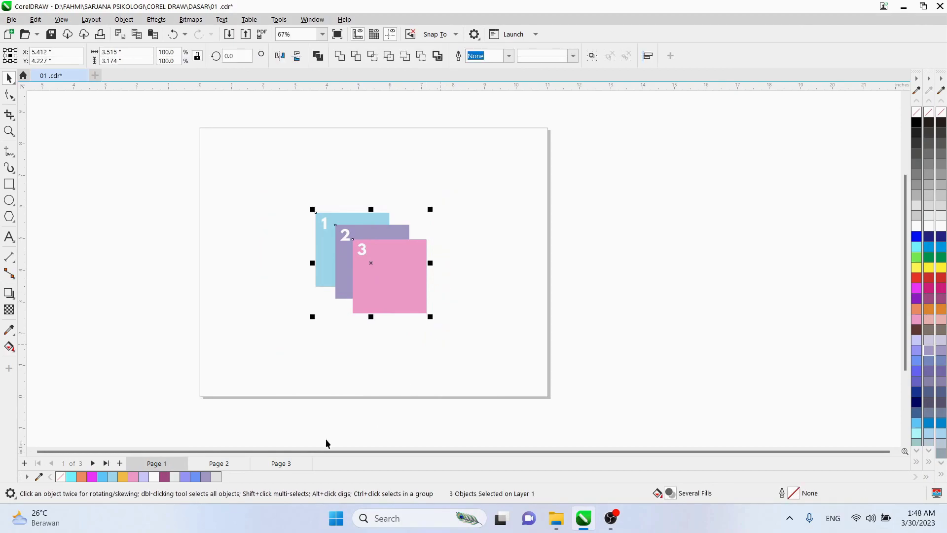
left_click(219, 464)
key("ctrl+v")
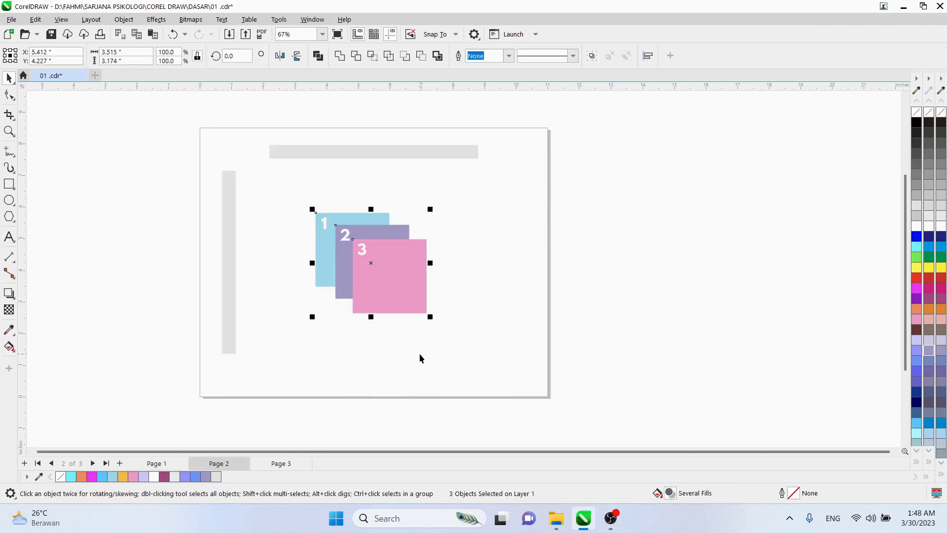
Step: Shrink the three numbered squares on Page 2 together to an overall size of about 2.97 by 2.68 inches
left_click(460, 283)
left_click_drag(449, 354, 450, 354)
left_click(432, 321)
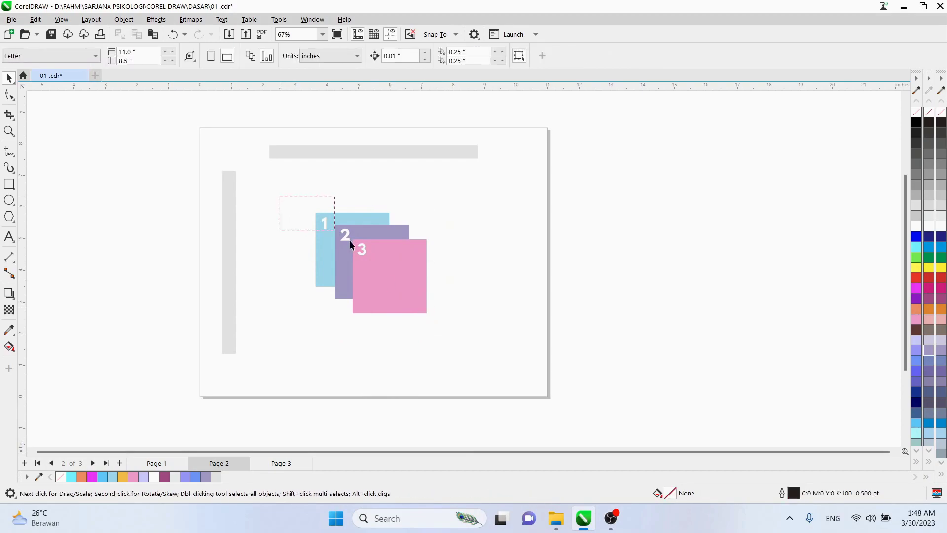
left_click_drag(350, 241, 413, 300)
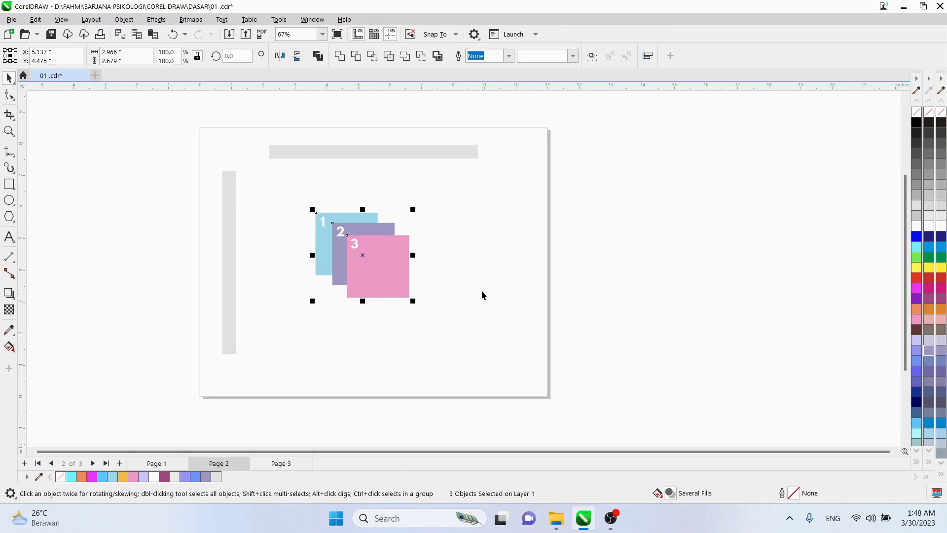
left_click(482, 290)
Step: Set the page size to A4 in landscape orientation
left_click(60, 54)
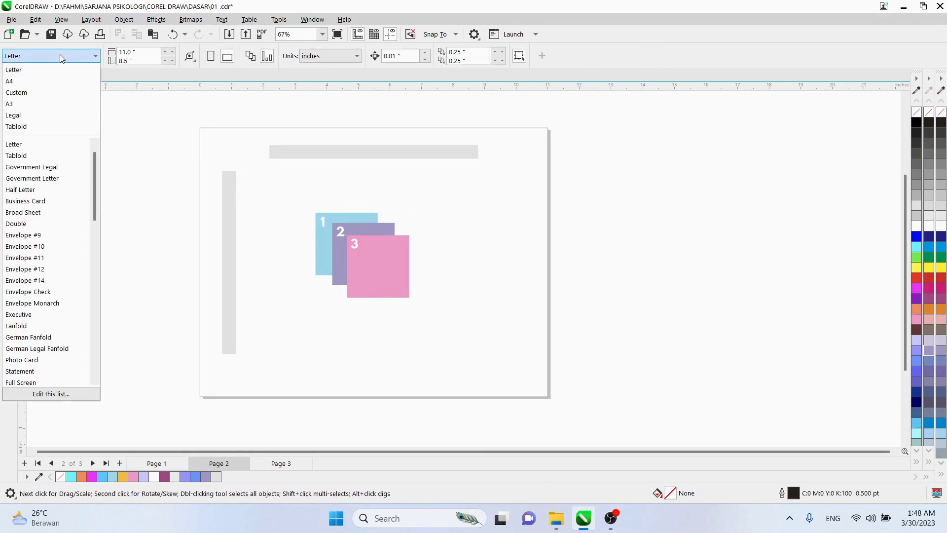
left_click(44, 87)
left_click(227, 57)
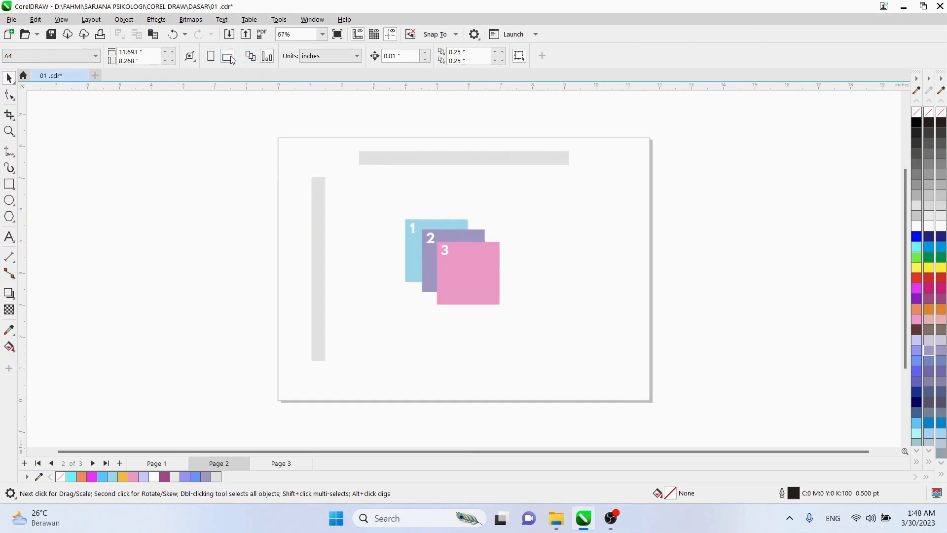
Step: Group all five objects, move the group to about X 5.43, Y 4.23 inches, and ungroup it
left_click_drag(278, 120, 606, 383)
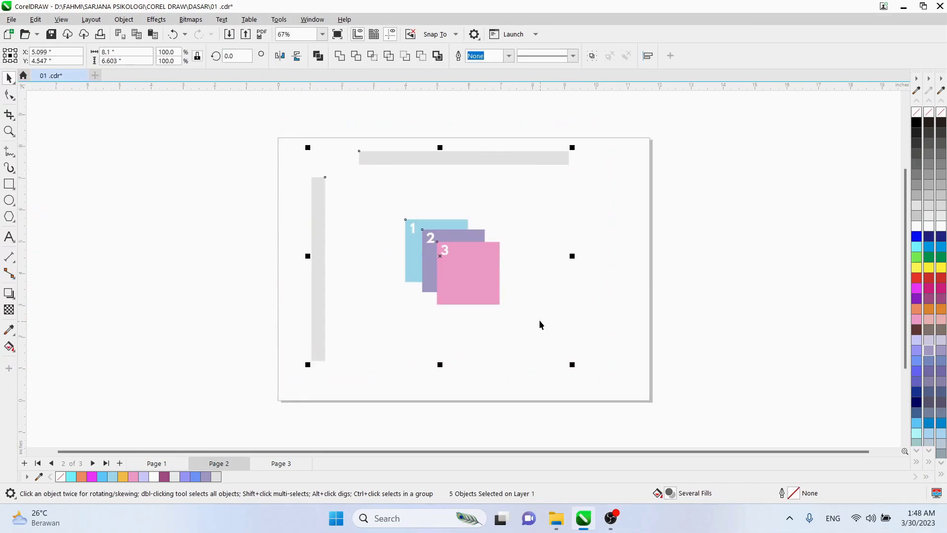
key("ctrl+g")
left_click_drag(457, 272, 468, 282)
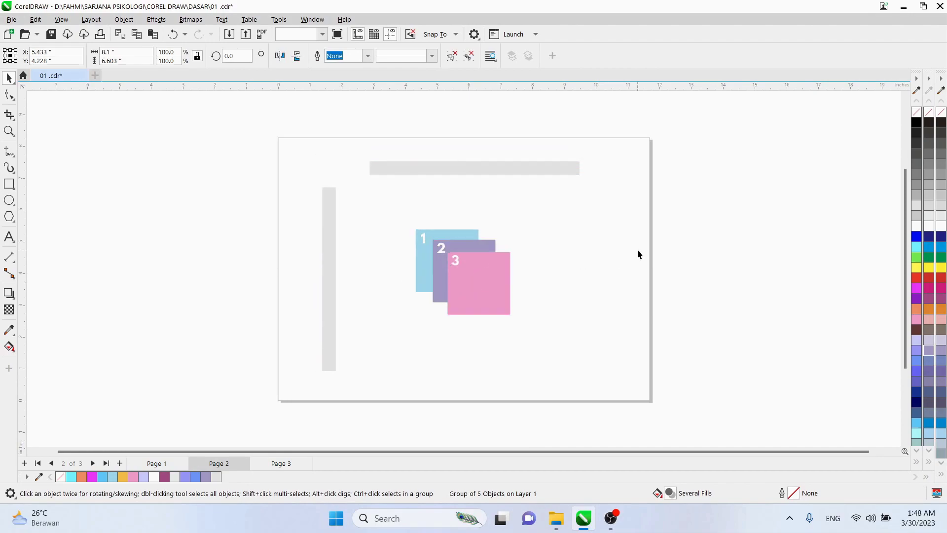
left_click(637, 252)
left_click(462, 257)
right_click(462, 256)
left_click(504, 189)
left_click(540, 212)
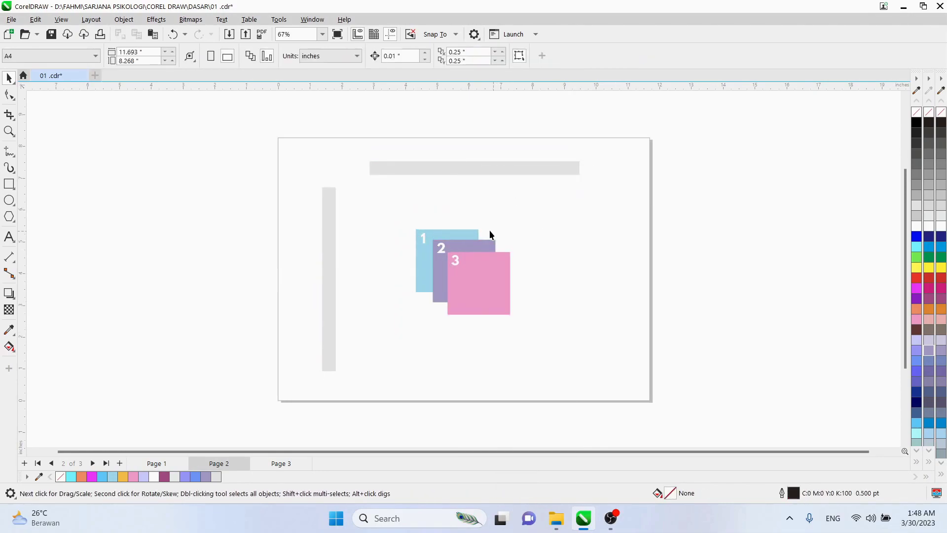
Step: Center the blue, purple and pink squares on the page, one after another
left_click(447, 234)
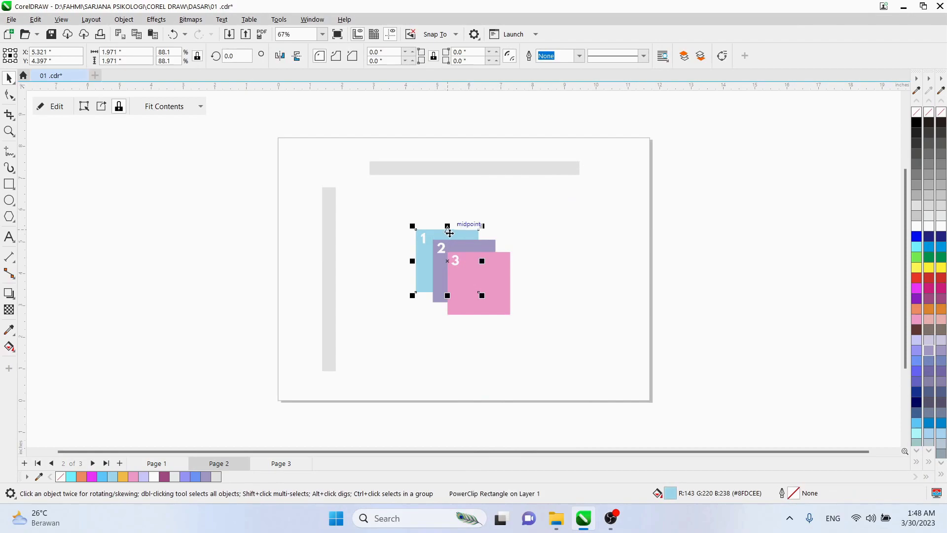
key("p")
left_click(540, 202)
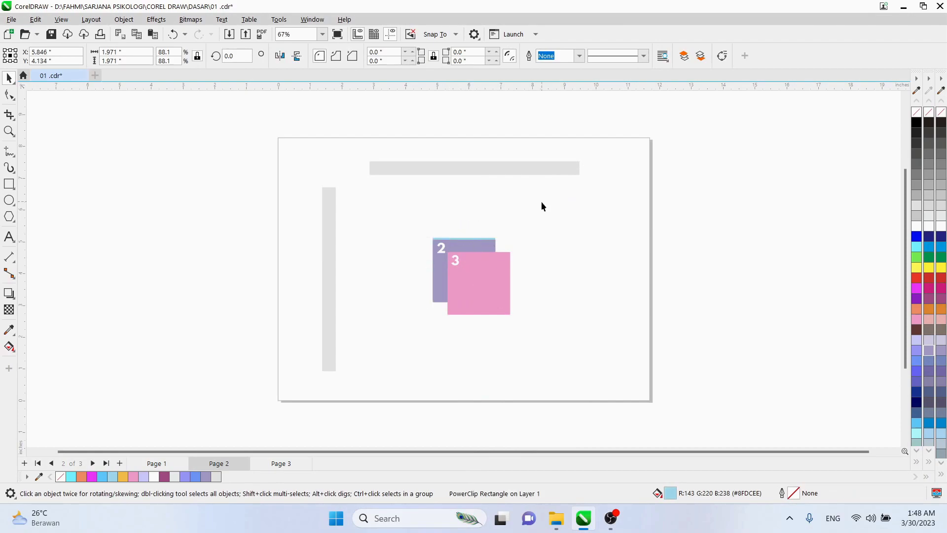
left_click(484, 241)
left_click(490, 269)
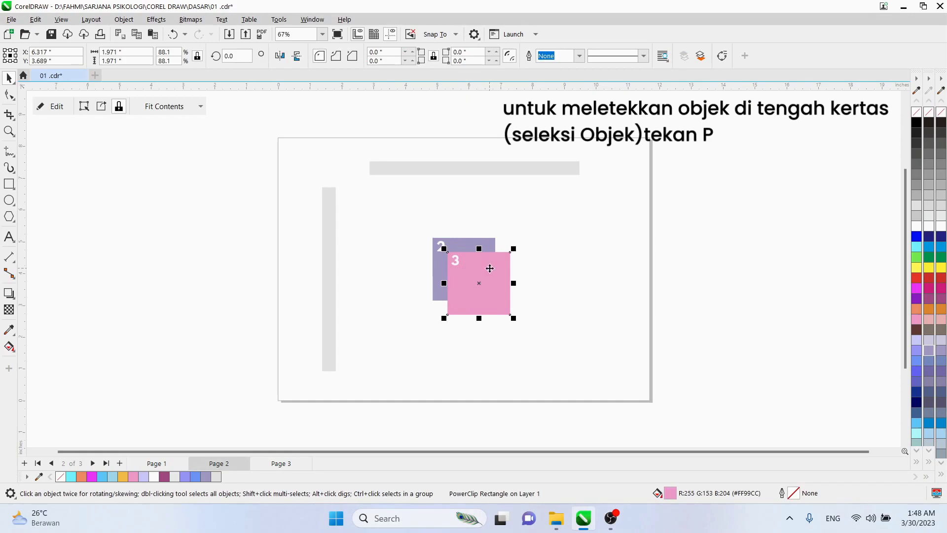
key("p")
left_click(556, 240)
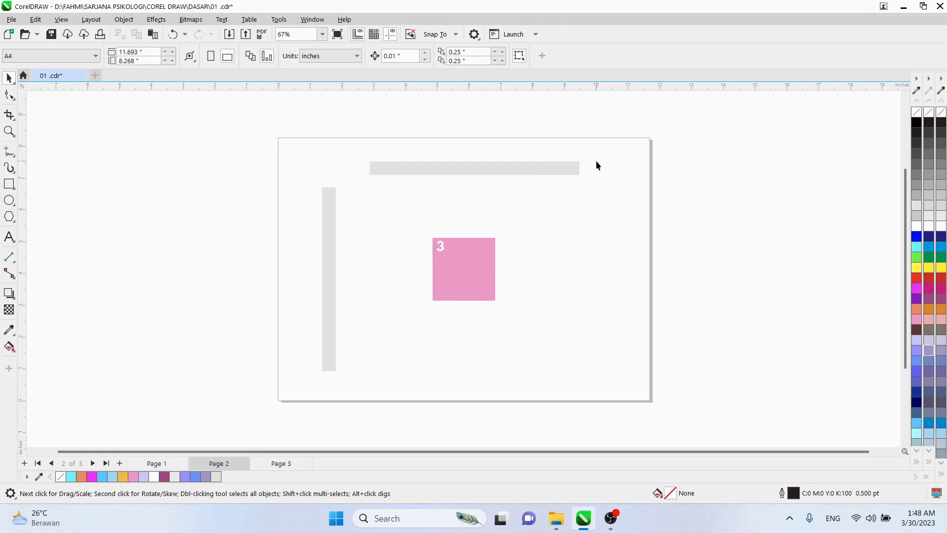
Step: Add a 24 pt Arial letter R just beyond the right end of the horizontal gray bar
left_click(9, 237)
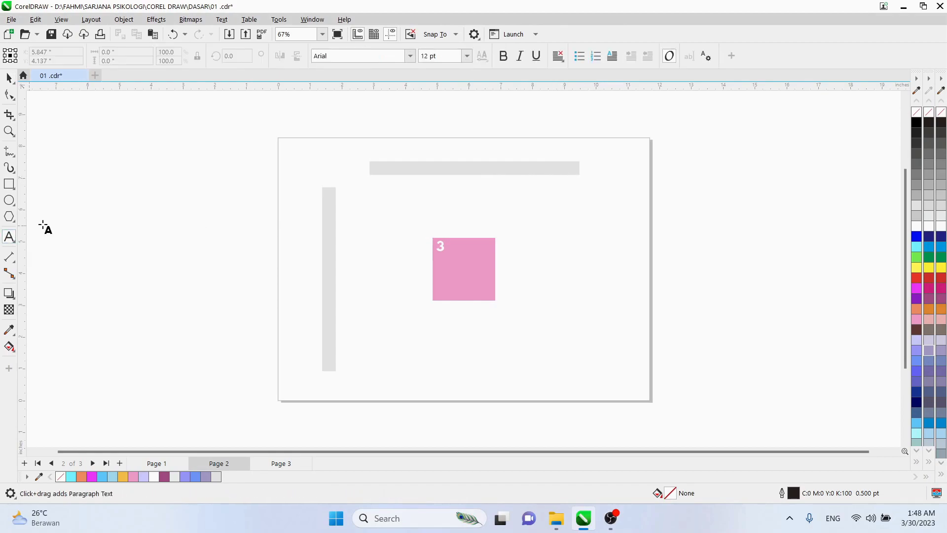
left_click(591, 169)
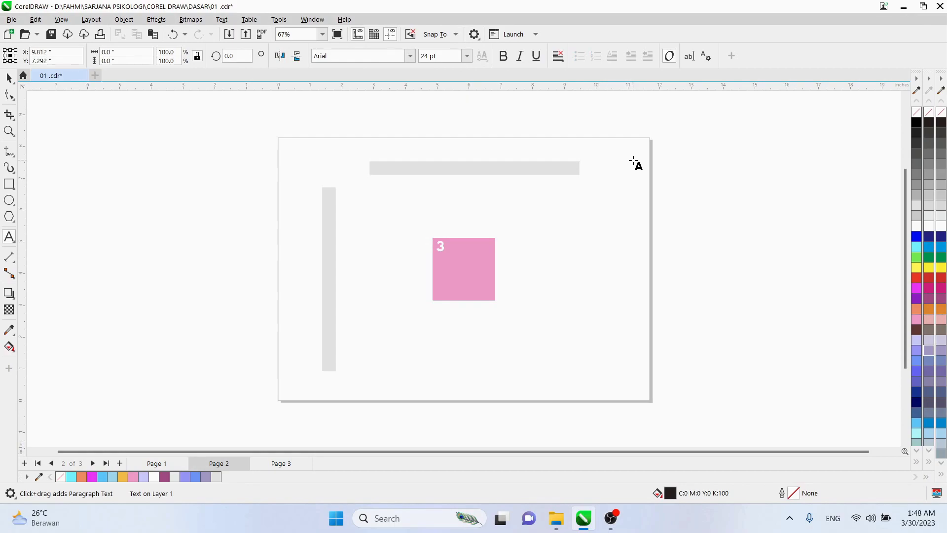
type("R")
left_click(9, 78)
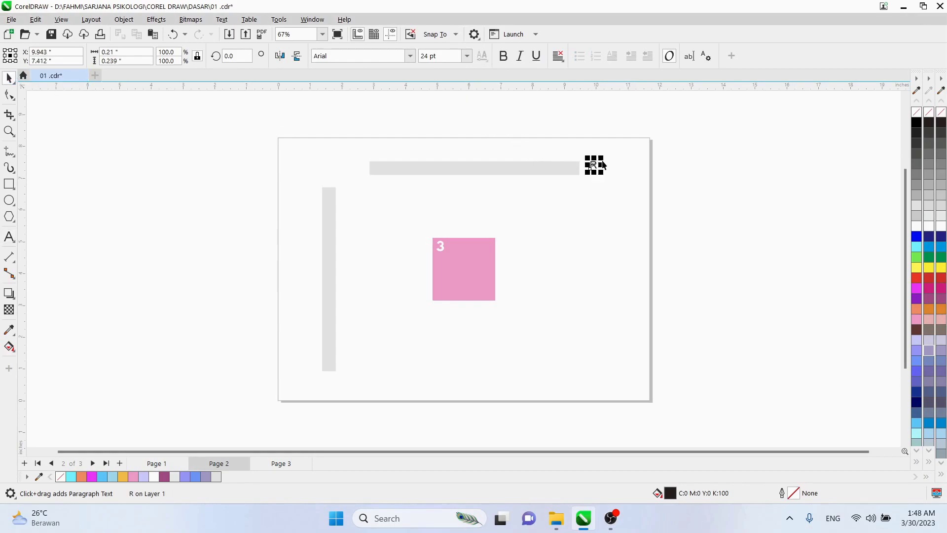
Step: Duplicate the R label at the left end of the horizontal gray bar and change the copy to L
scroll(604, 162, "up", 1)
scroll(604, 163, "up", 1)
left_click_drag(582, 169, 227, 178)
scroll(592, 174, "down", 1)
right_click(226, 179)
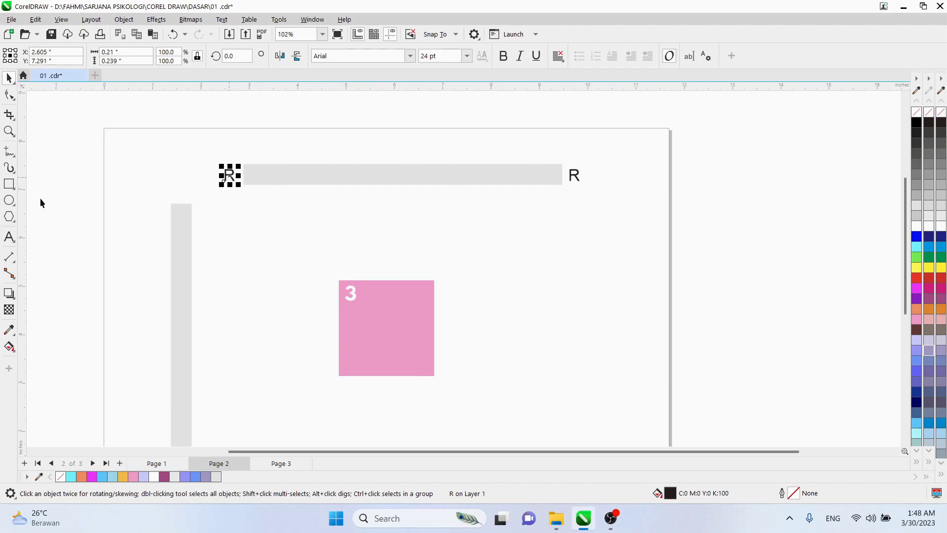
left_click(9, 237)
key("BackSpace")
type("L")
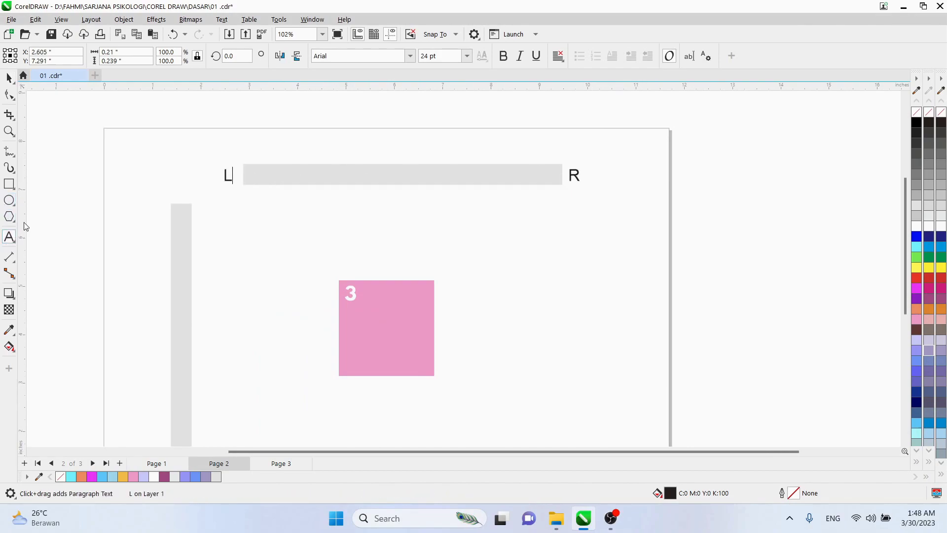
left_click(9, 78)
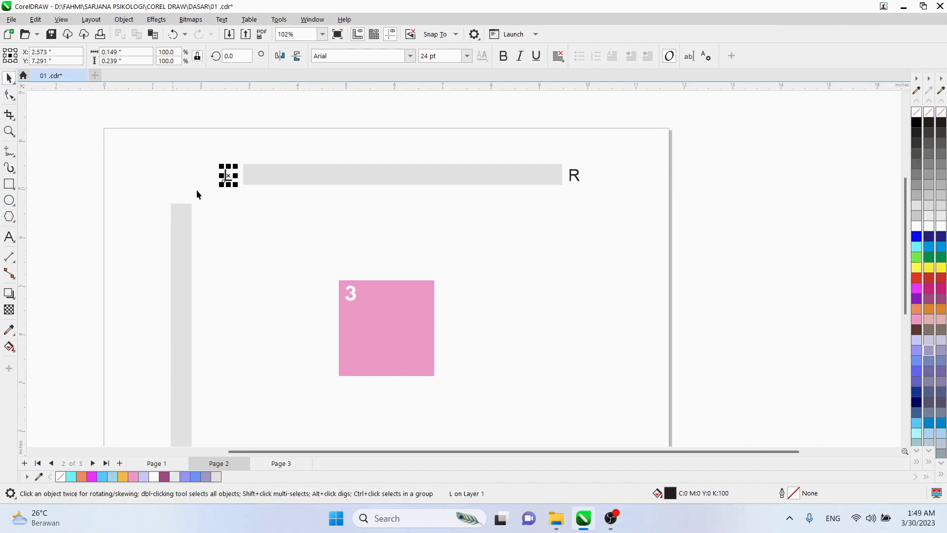
Step: Duplicate the L label onto the middle of the horizontal gray bar and change the copy to C
left_click_drag(233, 176, 414, 180)
right_click(414, 179)
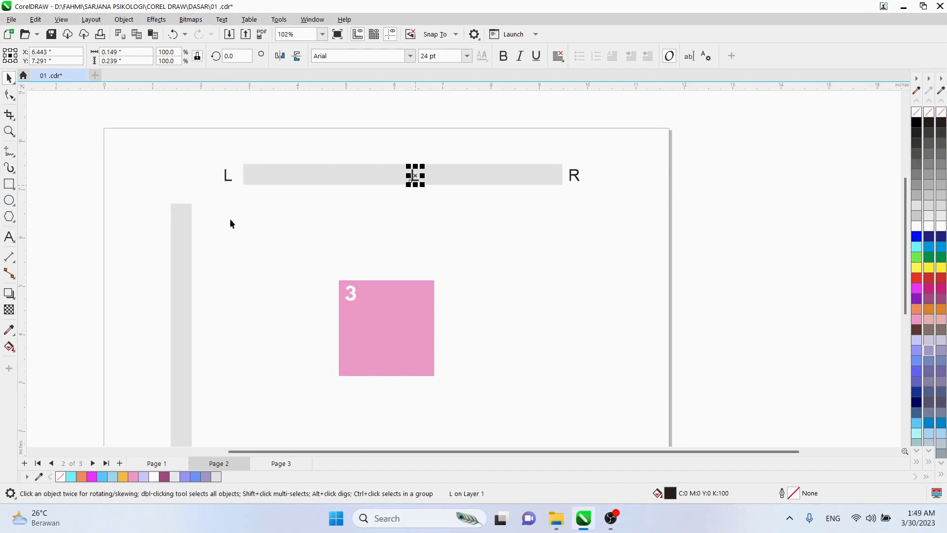
left_click(9, 237)
left_click(419, 179)
key("BackSpace")
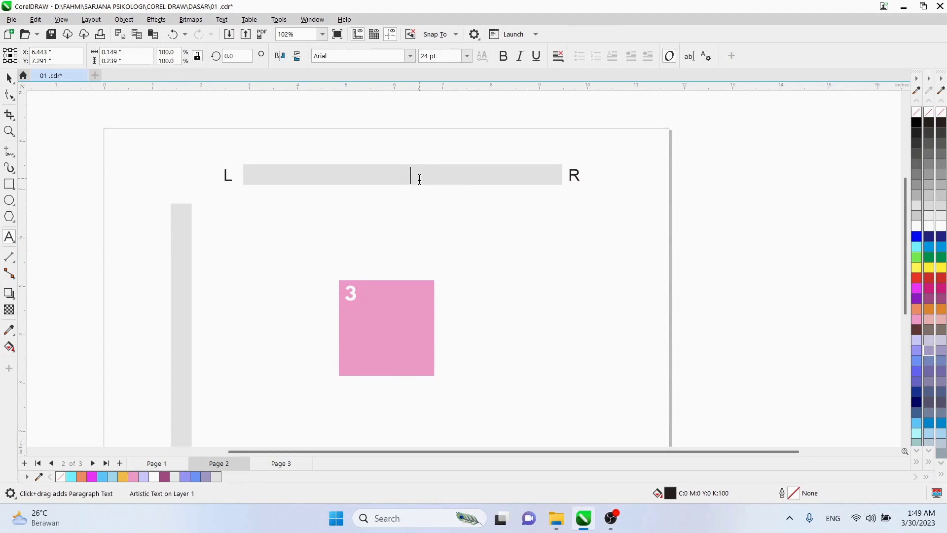
type("C")
key("Escape")
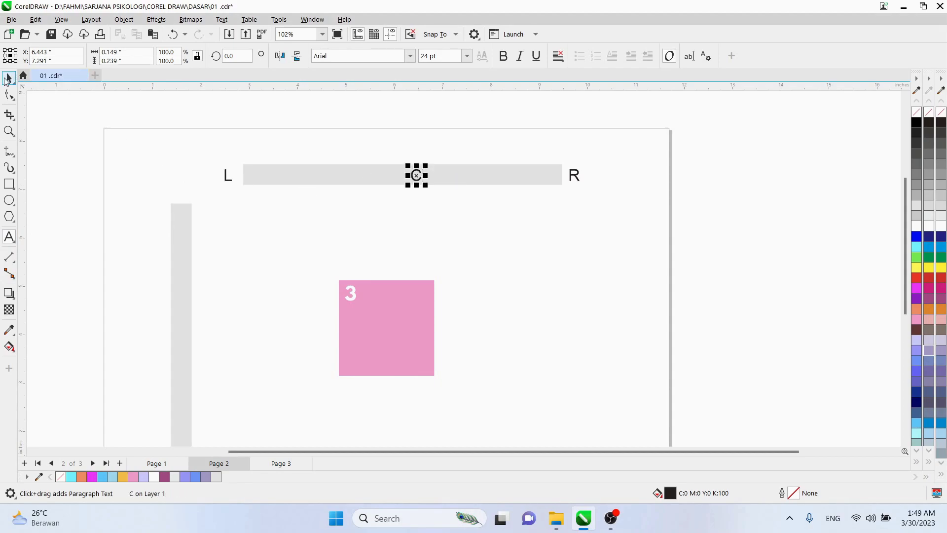
Step: Center the C label horizontally on the horizontal gray bar
key("ctrl+space")
left_click(312, 176, "shift")
key("c")
left_click(347, 128)
scroll(475, 192, "down", 1)
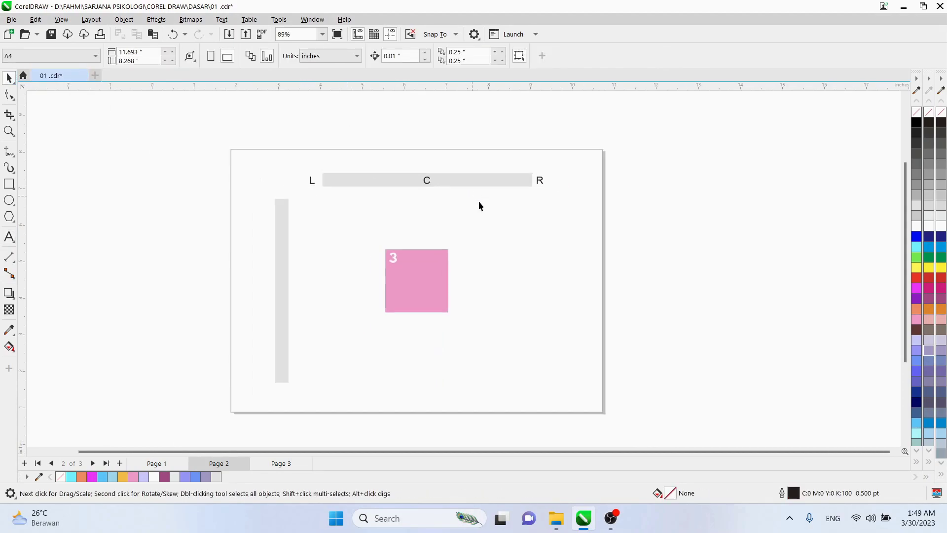
Step: Place a vertical guideline at the right edge of the horizontal gray bar
left_click(415, 265)
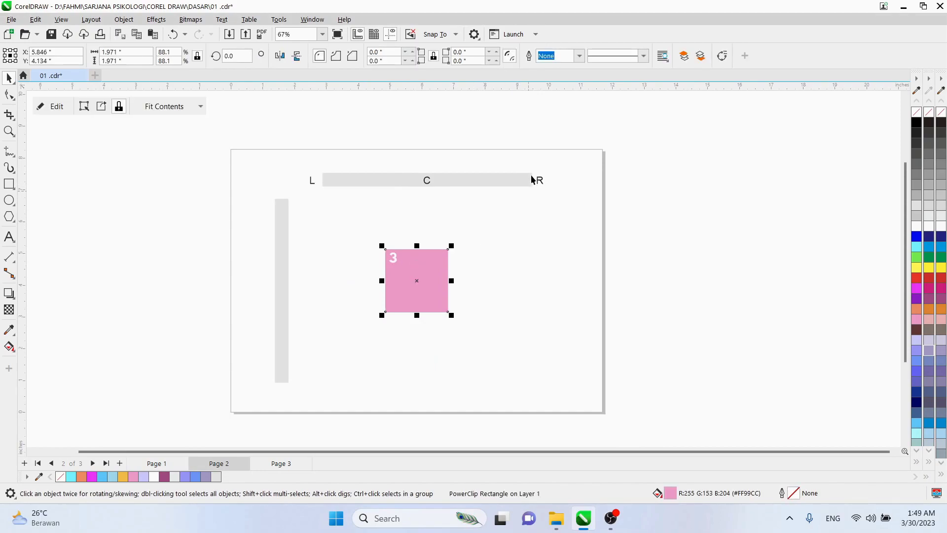
left_click_drag(21, 223, 533, 189)
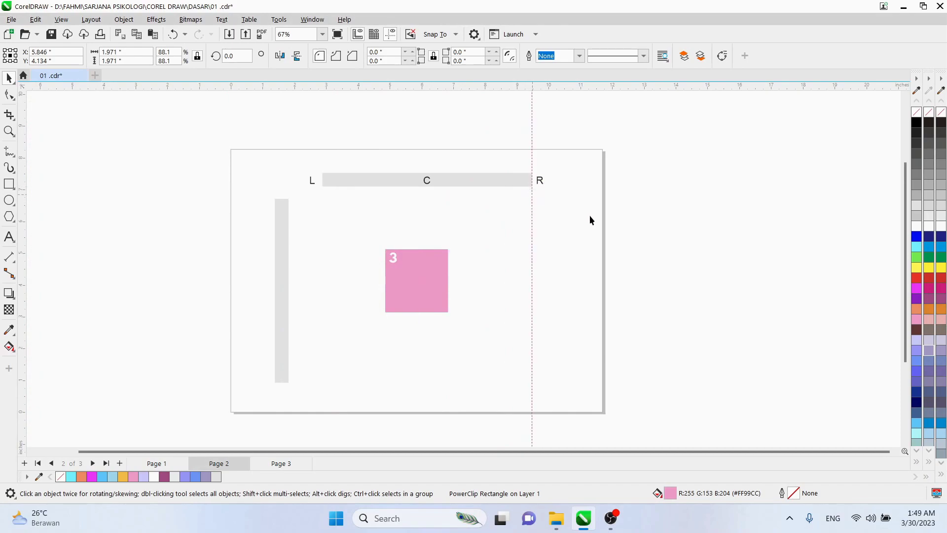
left_click(429, 275)
left_click(592, 245)
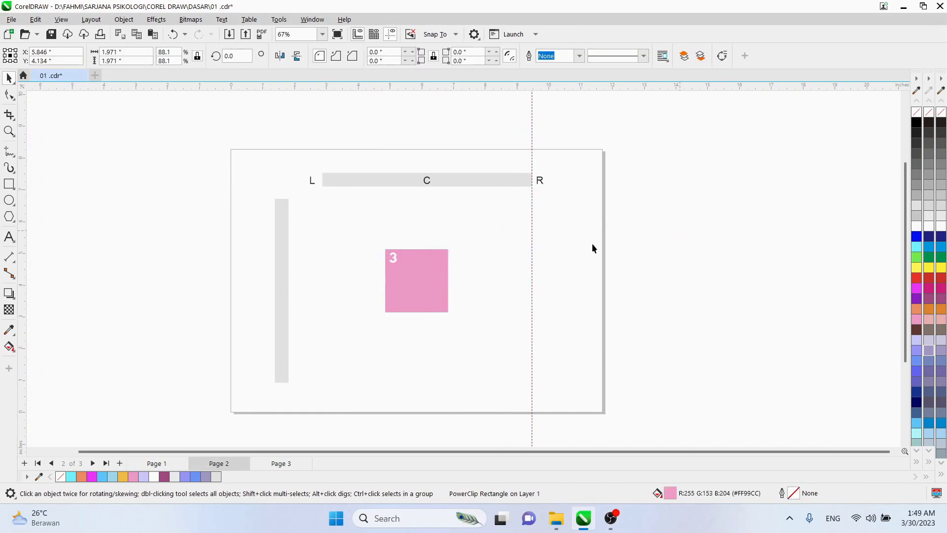
Step: Align the pink square 3 to the right edge of the horizontal gray bar
left_click(396, 284)
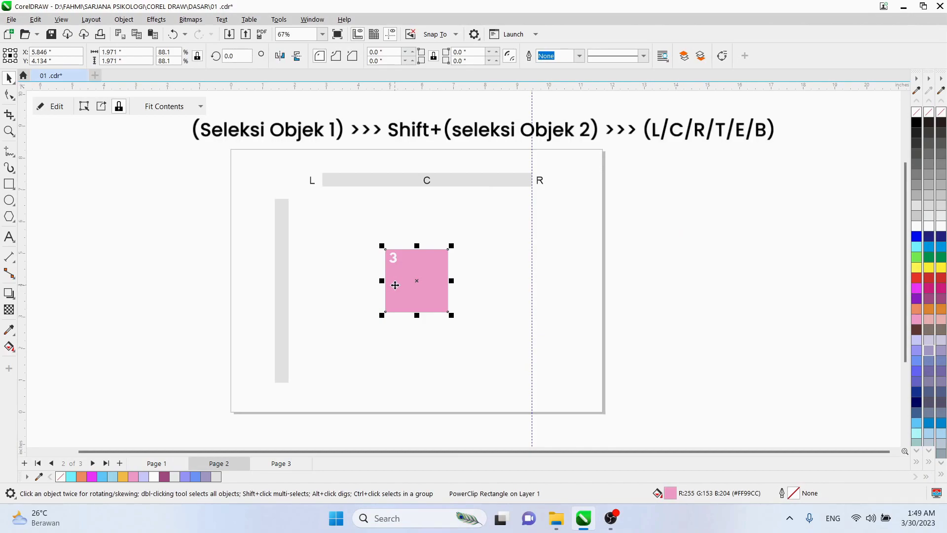
left_click(493, 178, "shift")
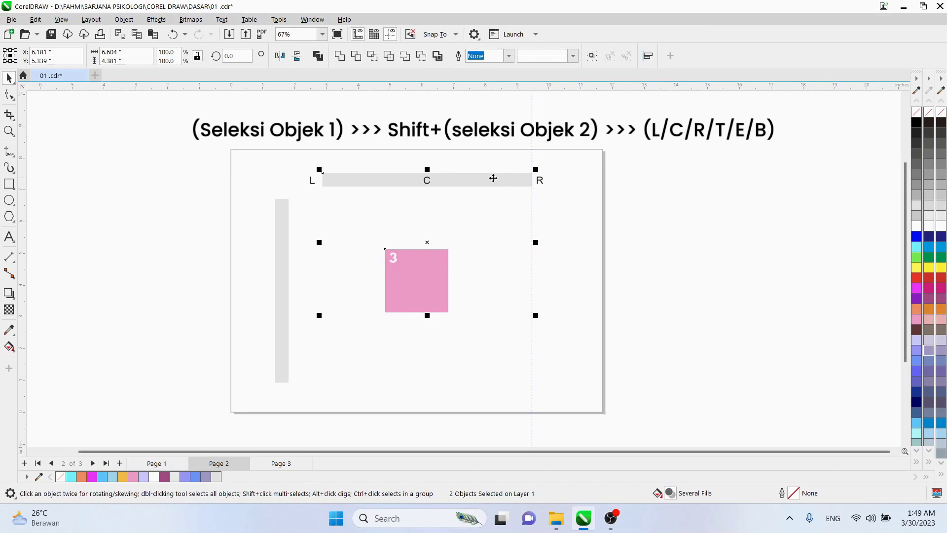
key("r")
left_click(736, 240)
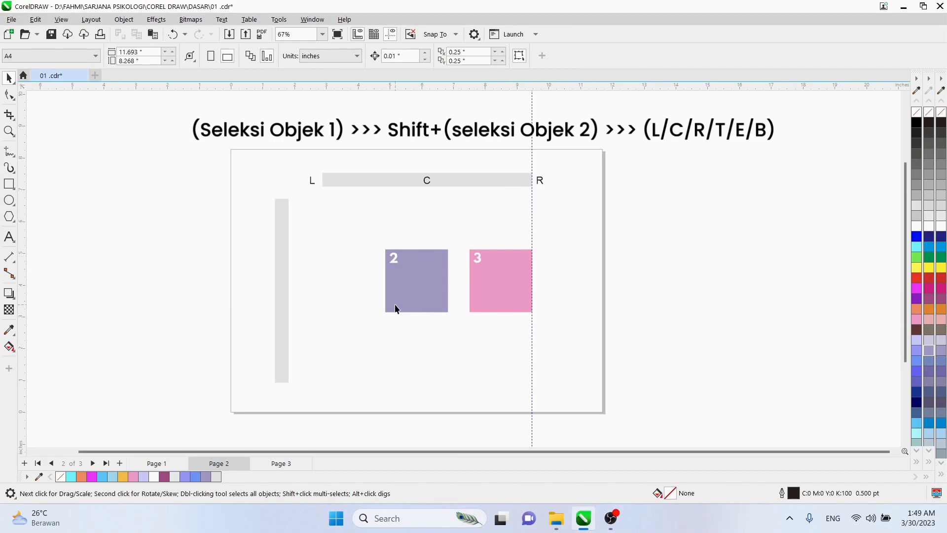
Step: Move the purple square 2 horizontally off the right side of the page, to about X 12.86 inches
left_click(409, 288)
left_click_drag(428, 276, 657, 261)
left_click(785, 192)
Step: Align the blue square 1 to the left edge of the horizontal gray bar
left_click(414, 278)
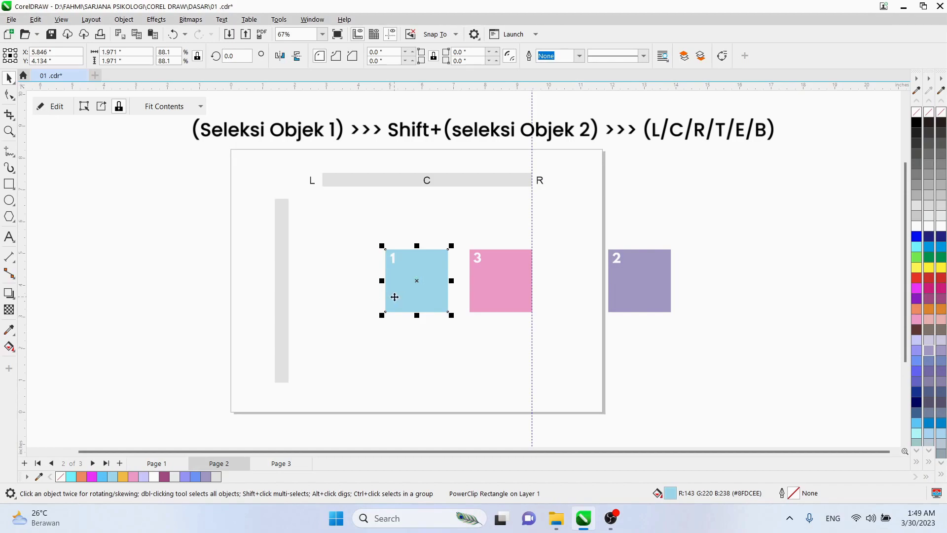
left_click(364, 185, "shift")
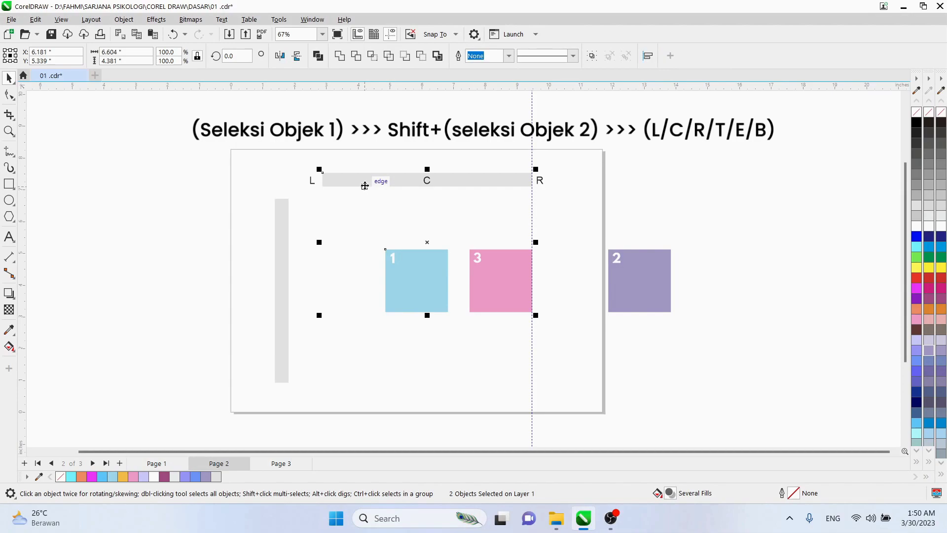
key("l")
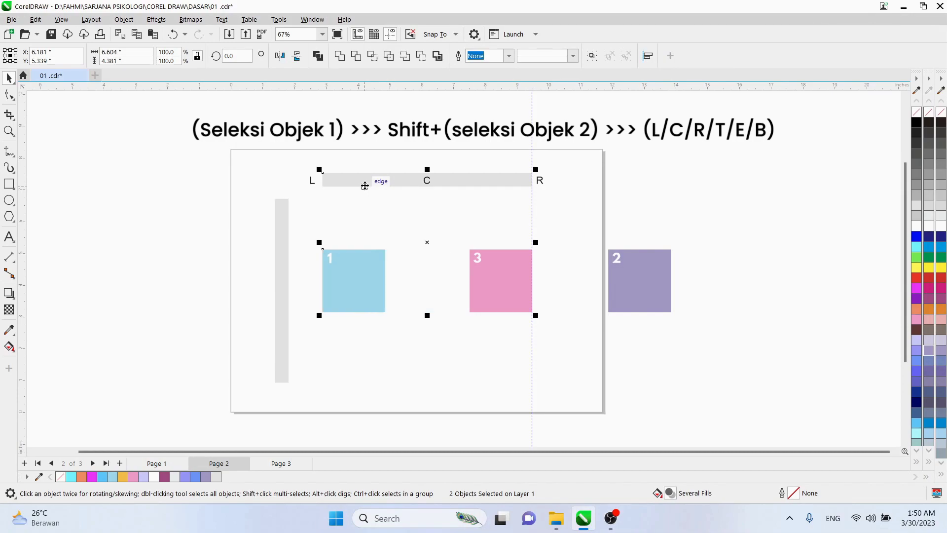
left_click(384, 139)
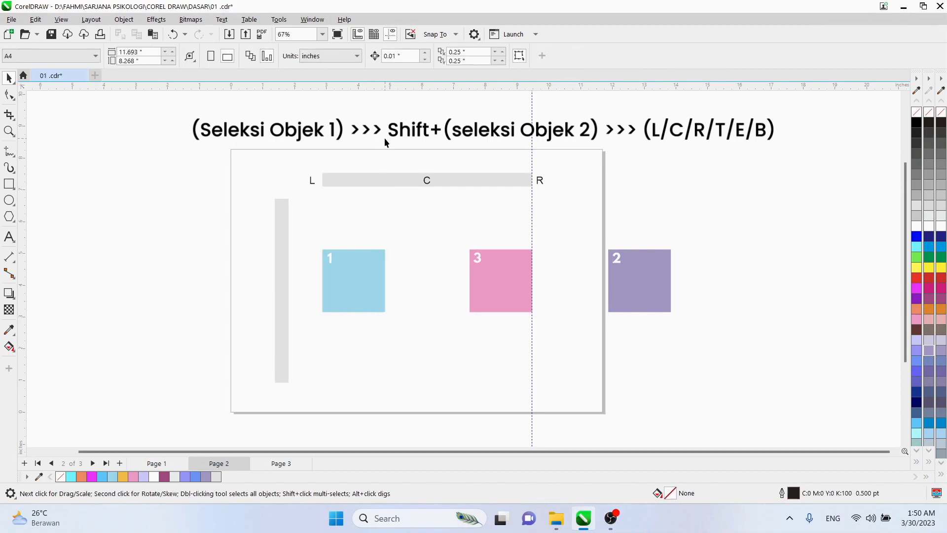
Step: Align the purple square 2 horizontally to the center of the horizontal gray bar
left_click(633, 251)
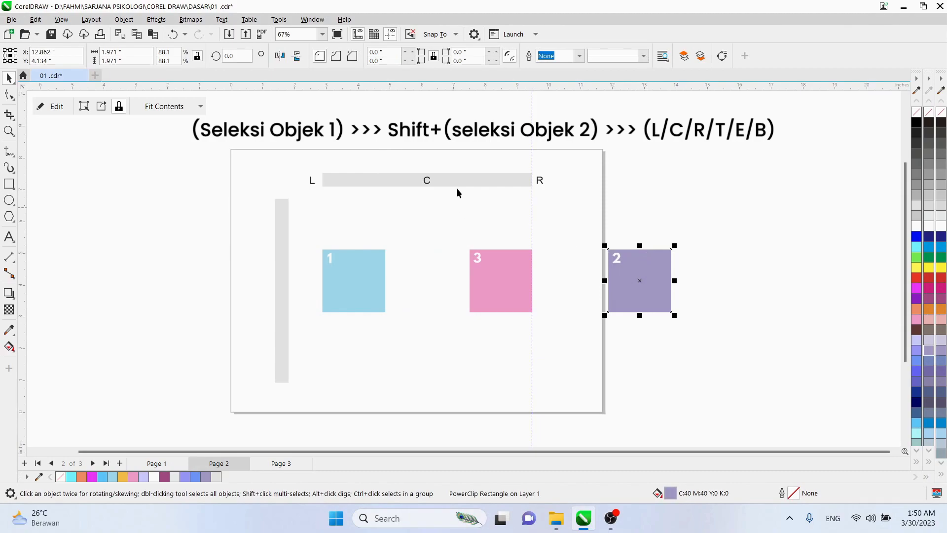
left_click(663, 269, "shift")
left_click(664, 269, "shift")
left_click(451, 176, "shift")
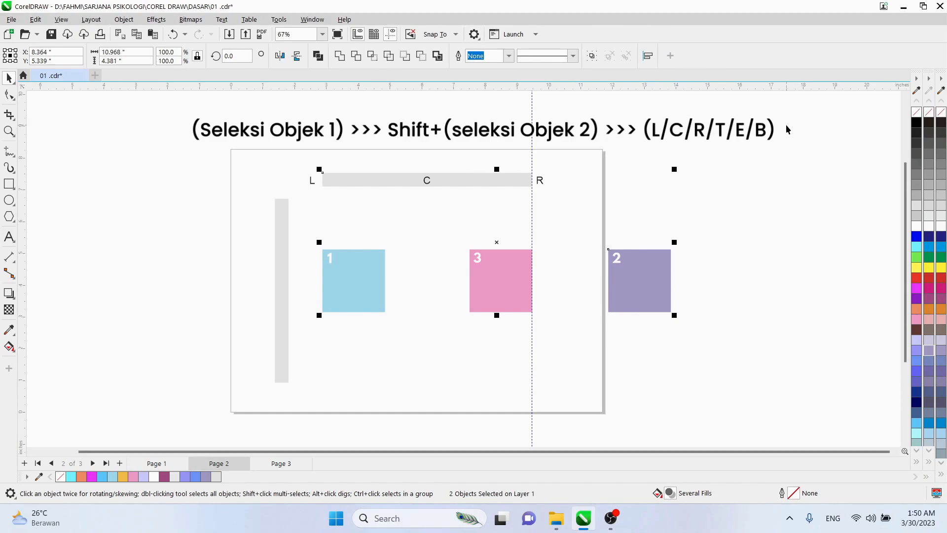
key("c")
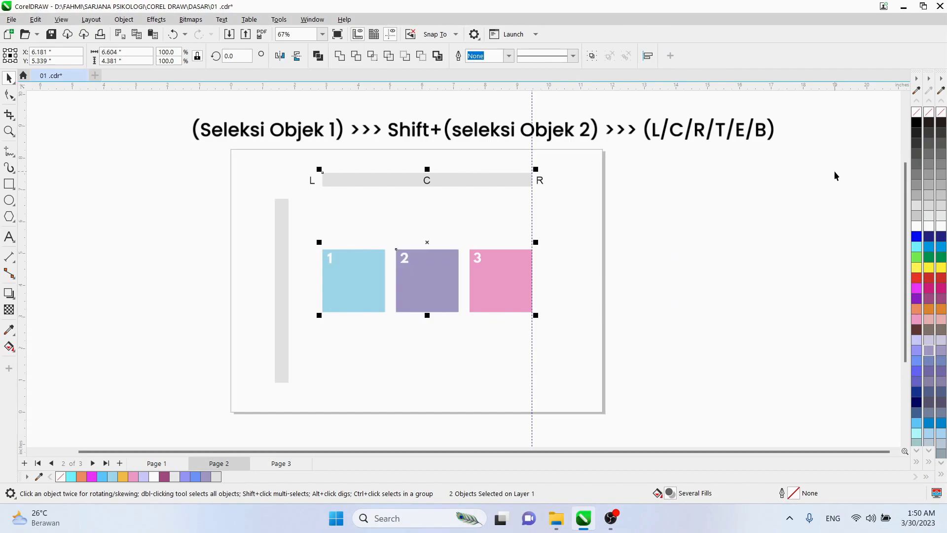
left_click(783, 209)
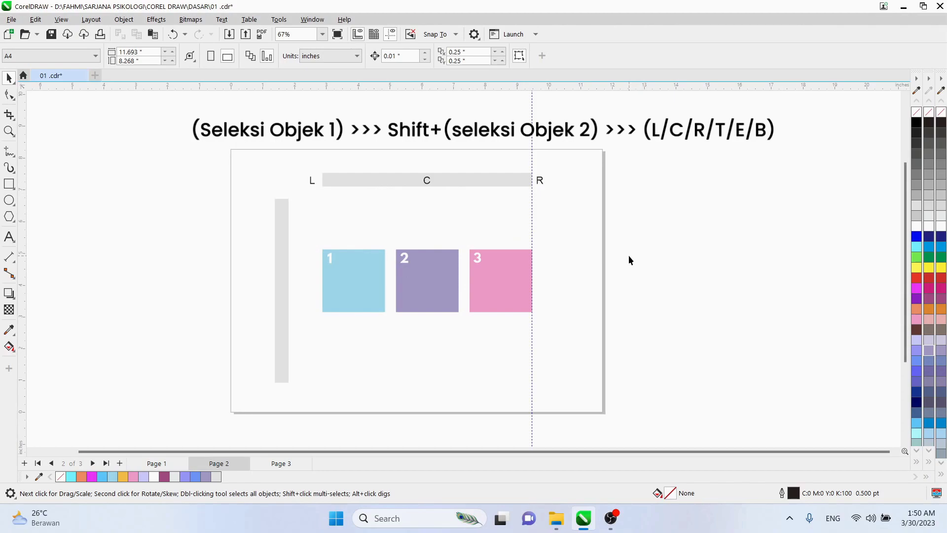
Step: Group the horizontal gray bar with its L, C and R labels and move the group just above the page
left_click_drag(301, 132, 582, 198)
key("ctrl+g")
left_click(575, 198)
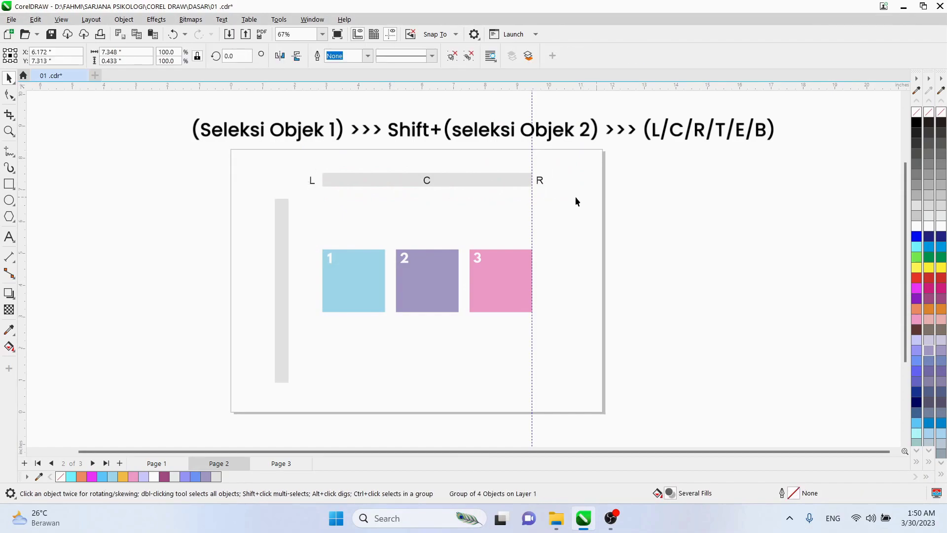
left_click(486, 186)
left_click_drag(506, 185, 507, 141)
left_click(704, 140)
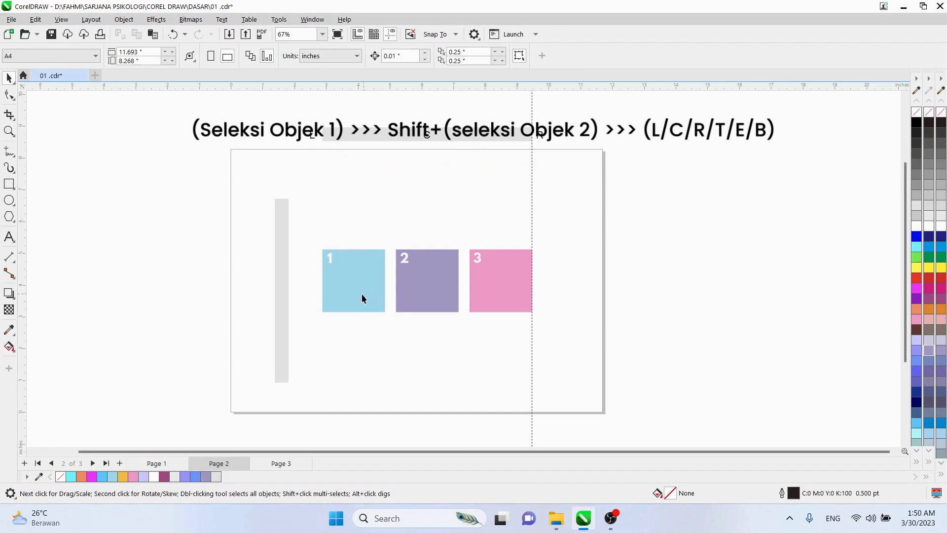
Step: Add a 24 pt Arial letter T just above the vertical gray bar
scroll(334, 292, "up", 1)
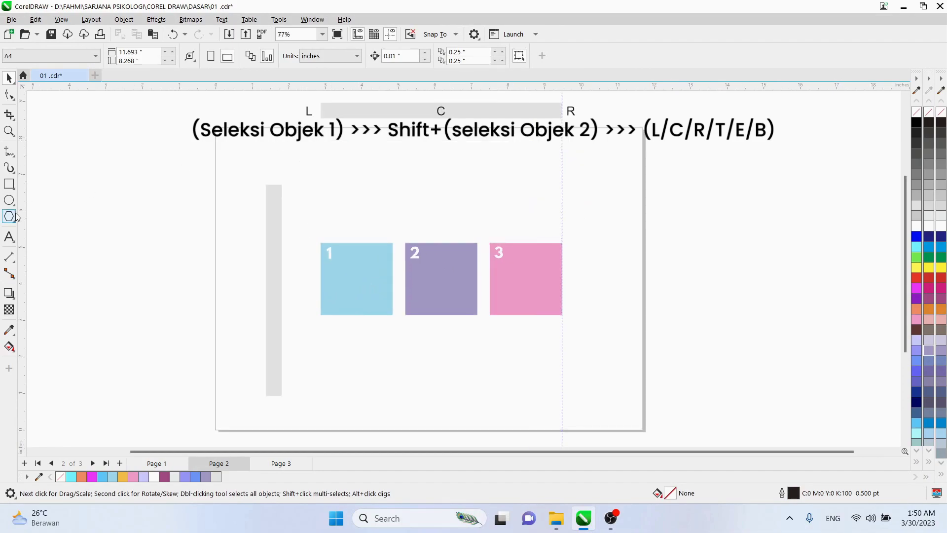
left_click(9, 237)
left_click(273, 172)
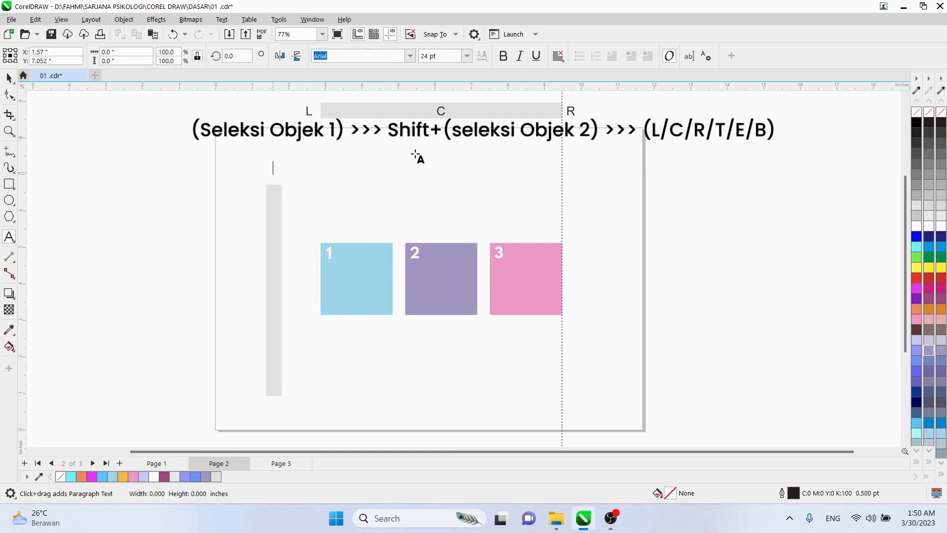
type("T")
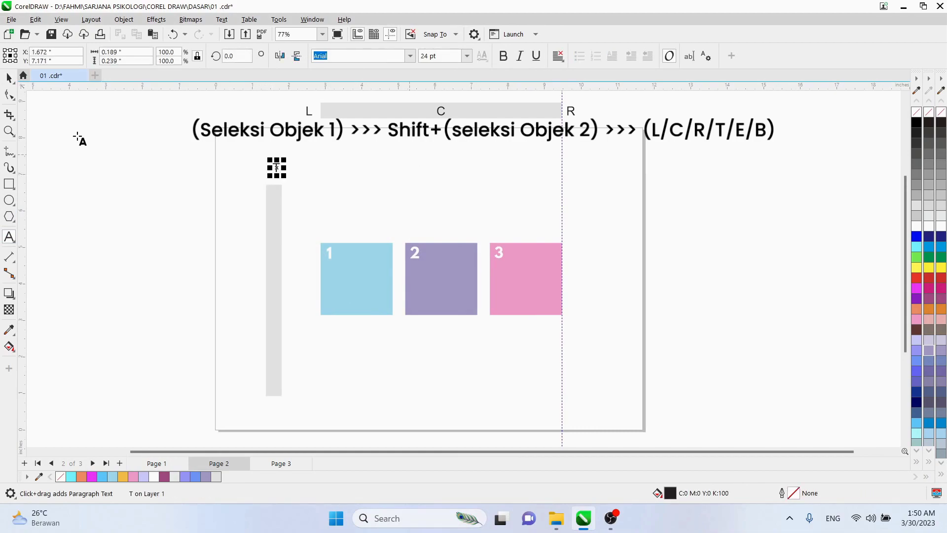
left_click(9, 78)
Step: Duplicate the T label straight below the vertical gray bar and change the copy to B
left_click_drag(278, 171, 274, 411)
right_click(275, 411)
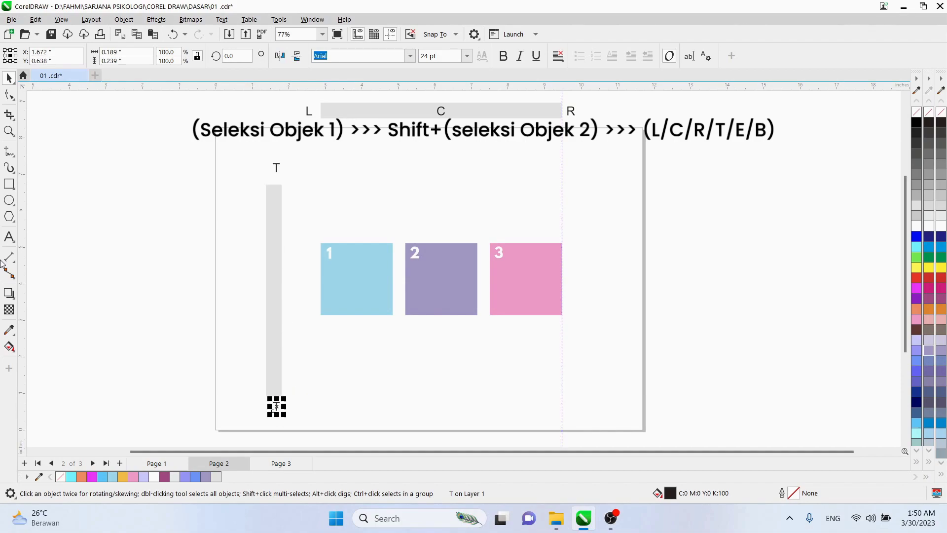
left_click(9, 237)
key("BackSpace")
type("B")
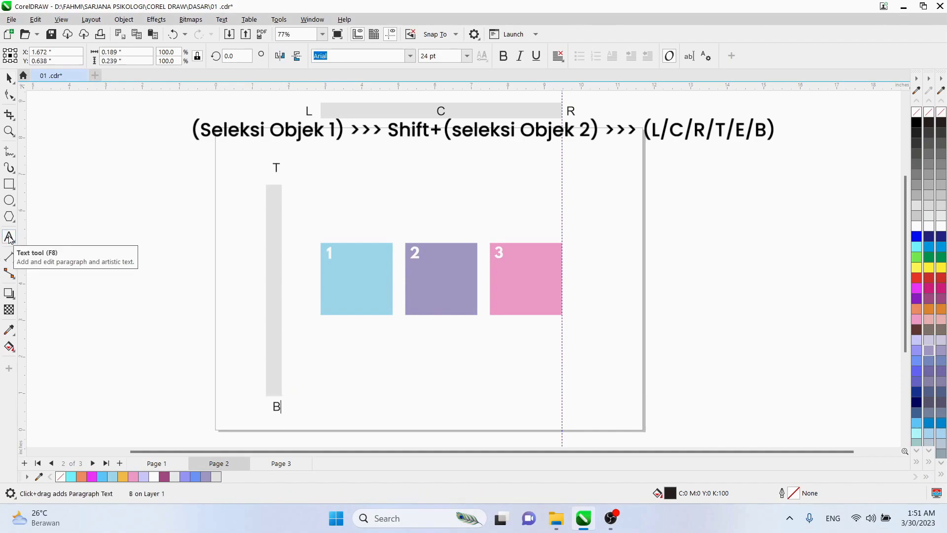
key("Escape")
left_click(132, 170)
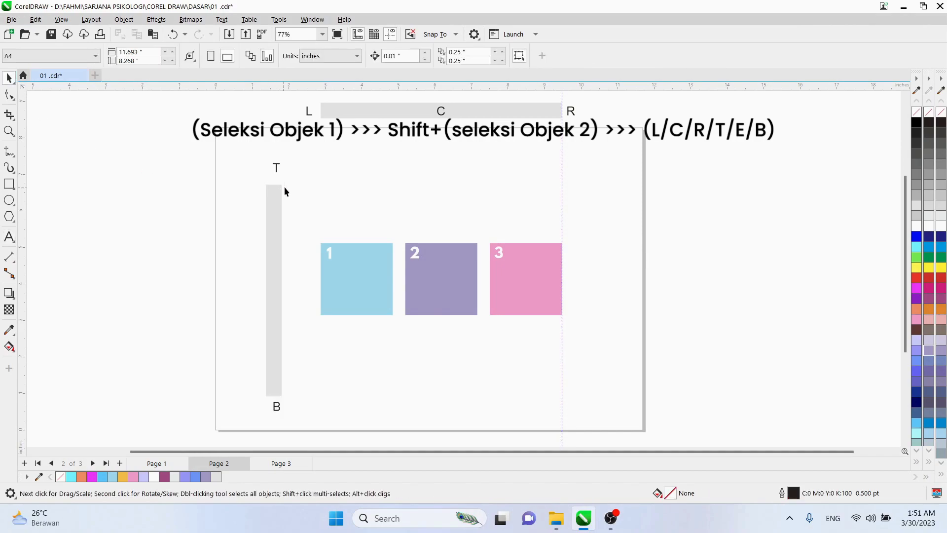
Step: Duplicate the T label onto the middle of the vertical gray bar and change the copy to E
left_click_drag(278, 162, 269, 289)
right_click(269, 289)
left_click(6, 238)
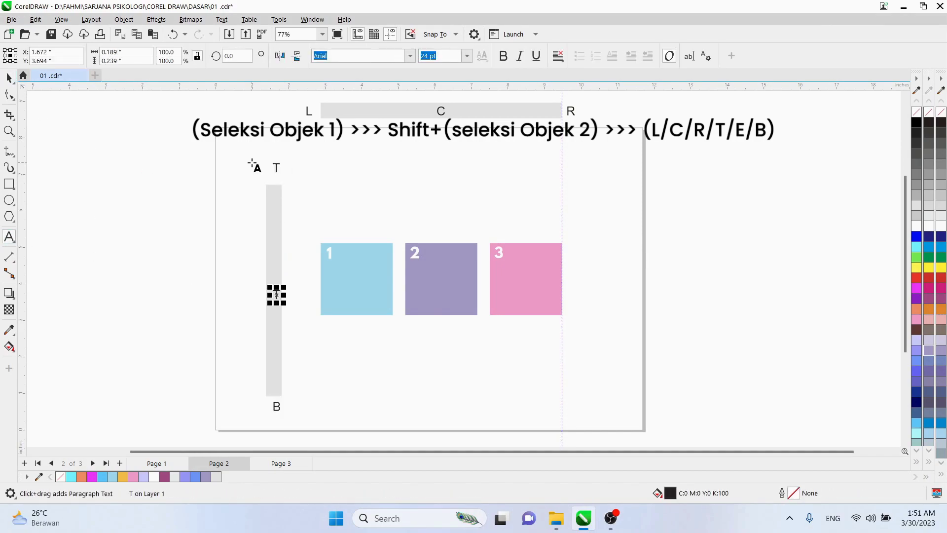
key("BackSpace")
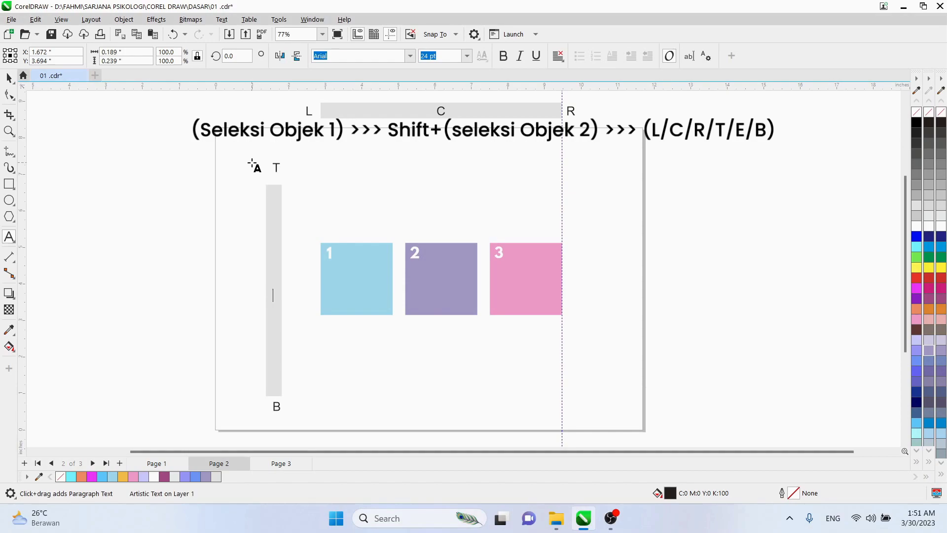
type("E")
left_click(9, 79)
left_click(239, 165)
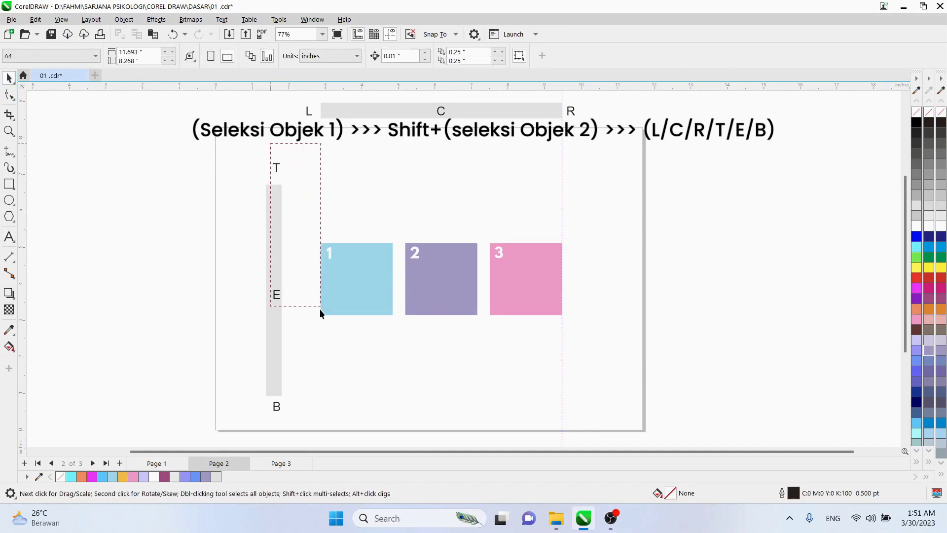
Step: Center the T, E and B labels horizontally on the vertical gray bar
left_click_drag(319, 309, 312, 425)
left_click(275, 368, "shift")
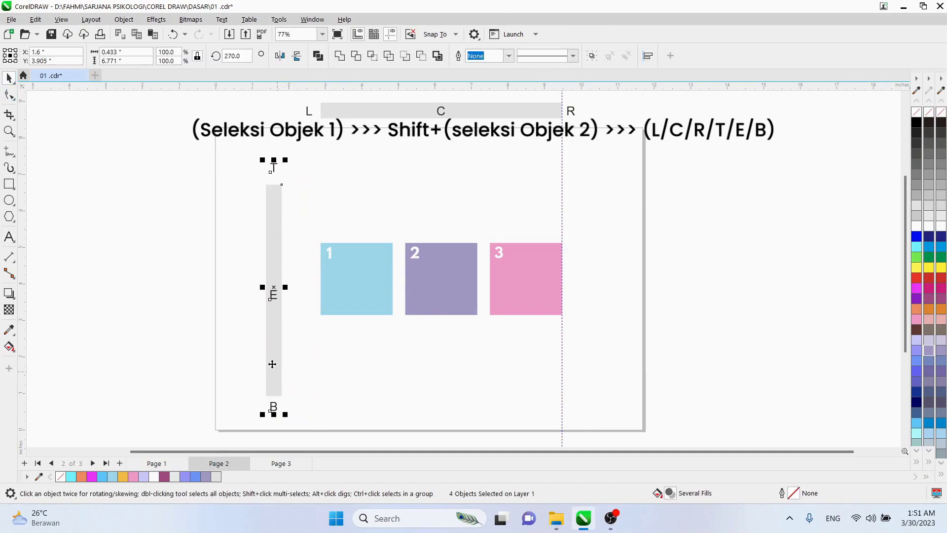
left_click(203, 316)
Step: Place a horizontal guideline along the top edge of the vertical gray bar, at about Y 6.71 inches
left_click(384, 269)
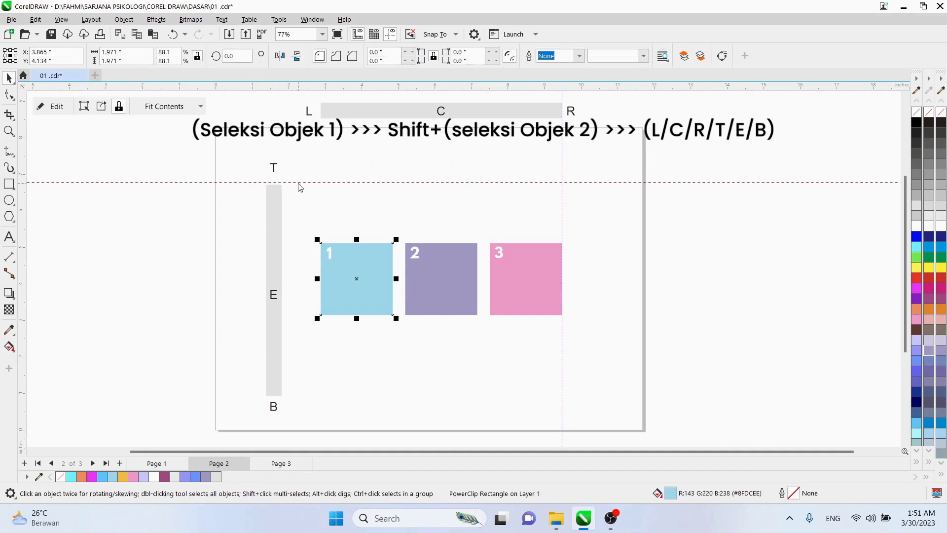
left_click_drag(298, 184, 281, 185)
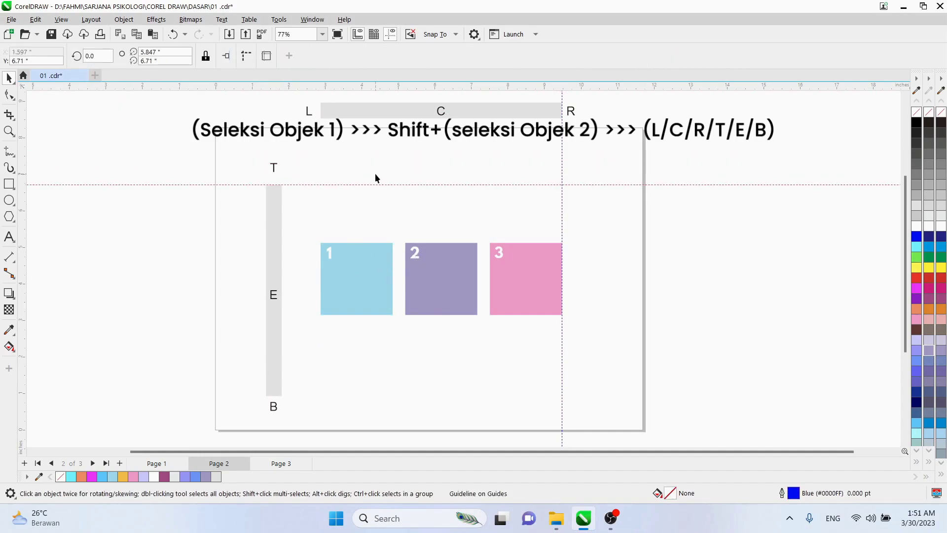
left_click(347, 248)
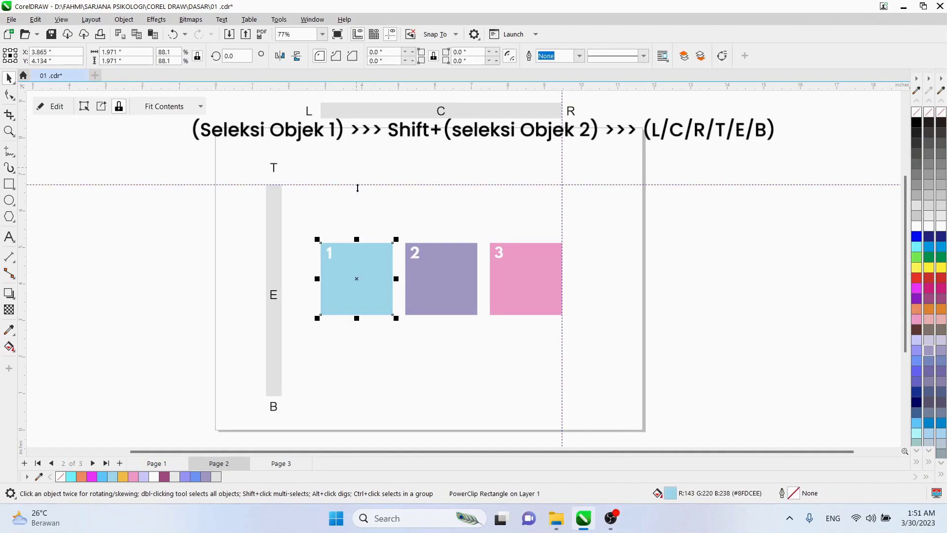
left_click(361, 224)
Step: Align the top edge of square 1 to the top of the vertical gray bar
left_click(367, 257)
left_click(273, 236, "shift")
key("t")
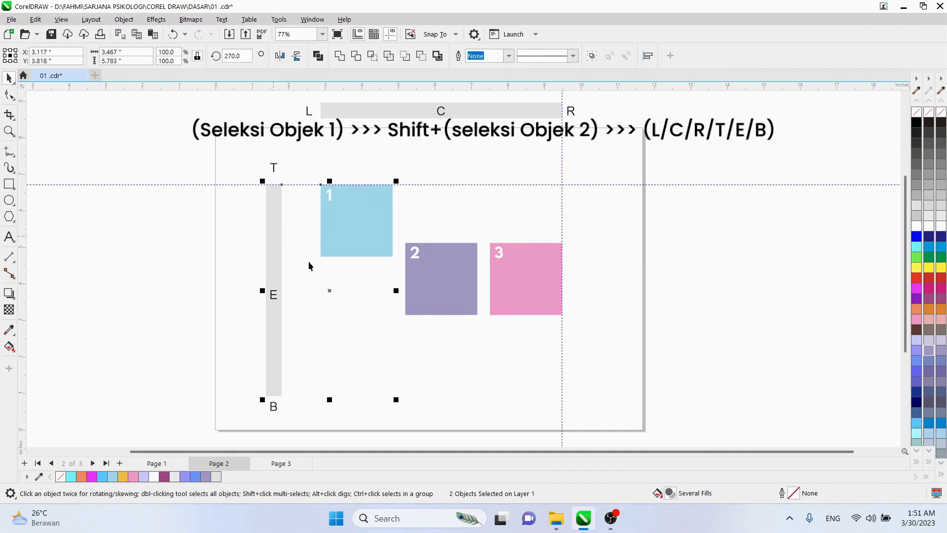
left_click(407, 383)
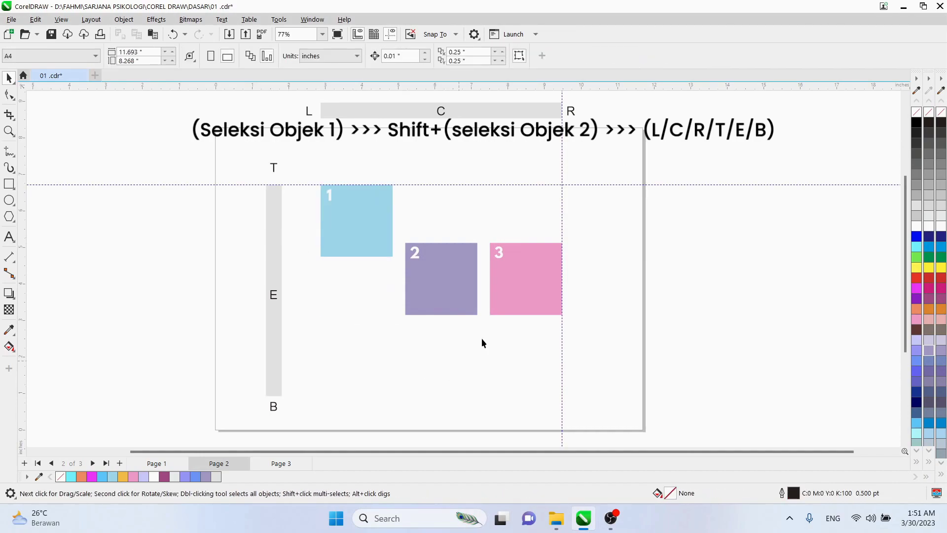
Step: Align the bottom edge of square 3 to the bottom of the vertical gray bar
left_click(529, 304)
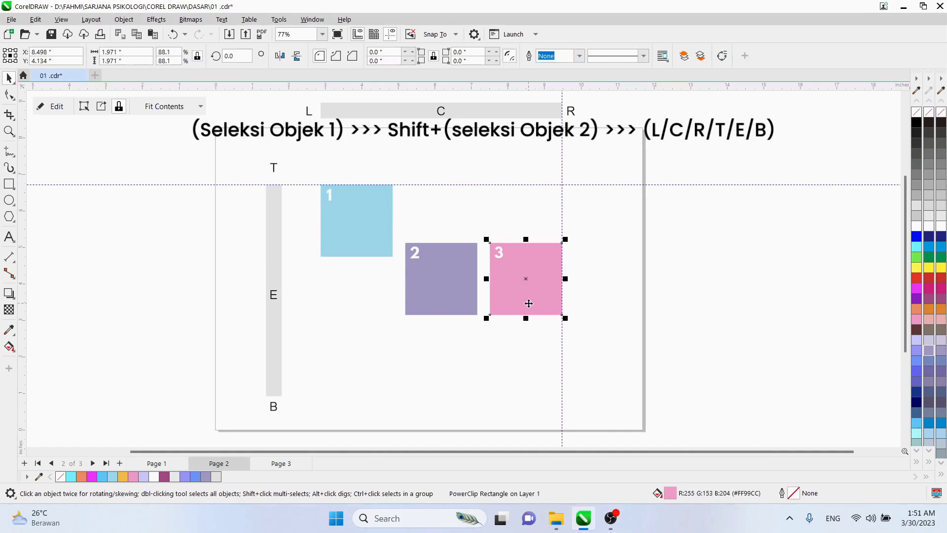
left_click(272, 355, "shift")
key("b")
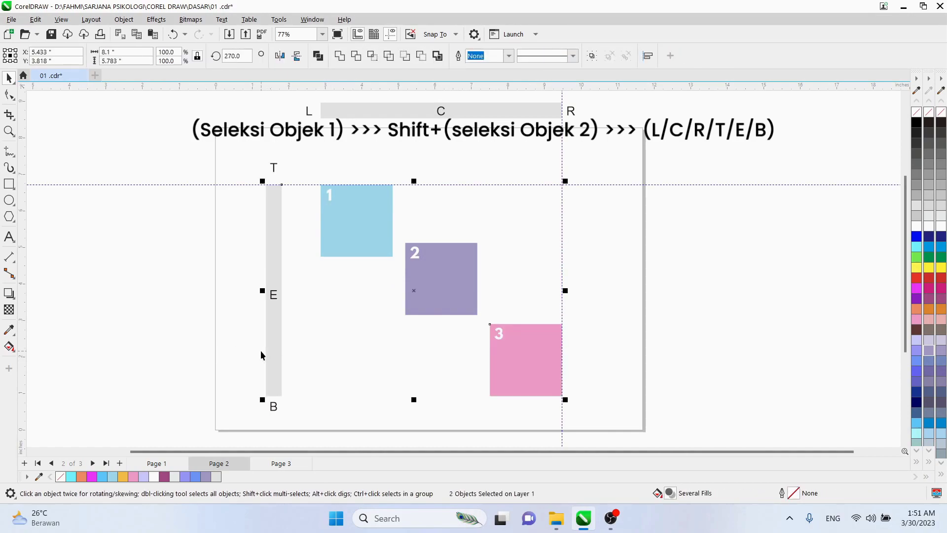
left_click(658, 273)
Step: Align square 2 to the vertical middle of the vertical gray bar
left_click(441, 280)
left_click(269, 253, "shift")
key("e")
left_click(617, 247)
Step: Move the group with the horizontal gray bar and its L, C and R labels down onto the page, just above square 1
scroll(439, 265, "down", 1)
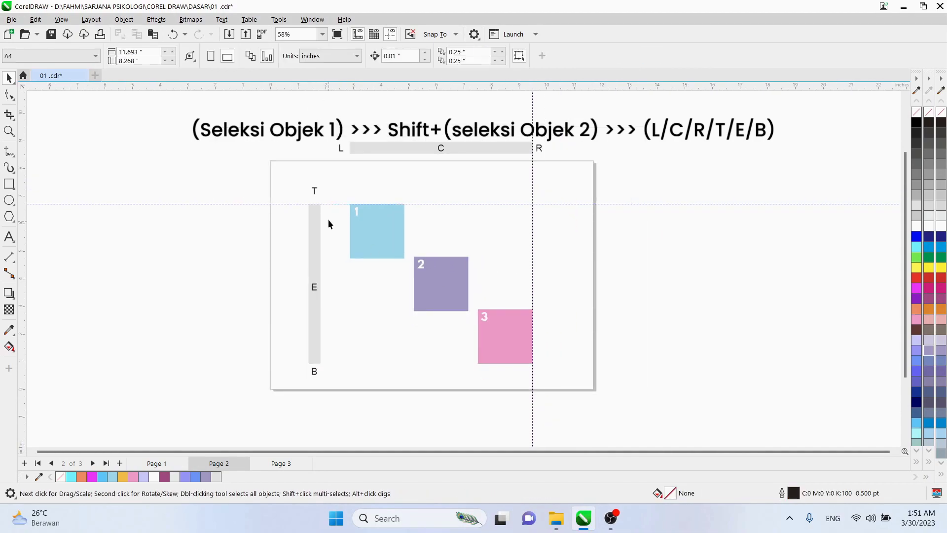
left_click(513, 152)
left_click_drag(512, 158, 503, 193)
left_click(606, 168)
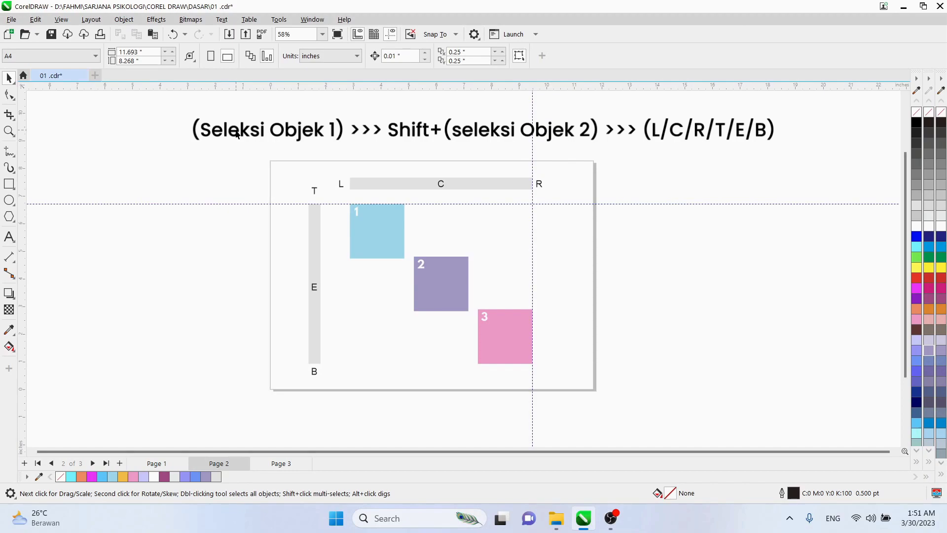
Step: Open the Align and Distribute docker to view its alignment options, and close it again
left_click(120, 25)
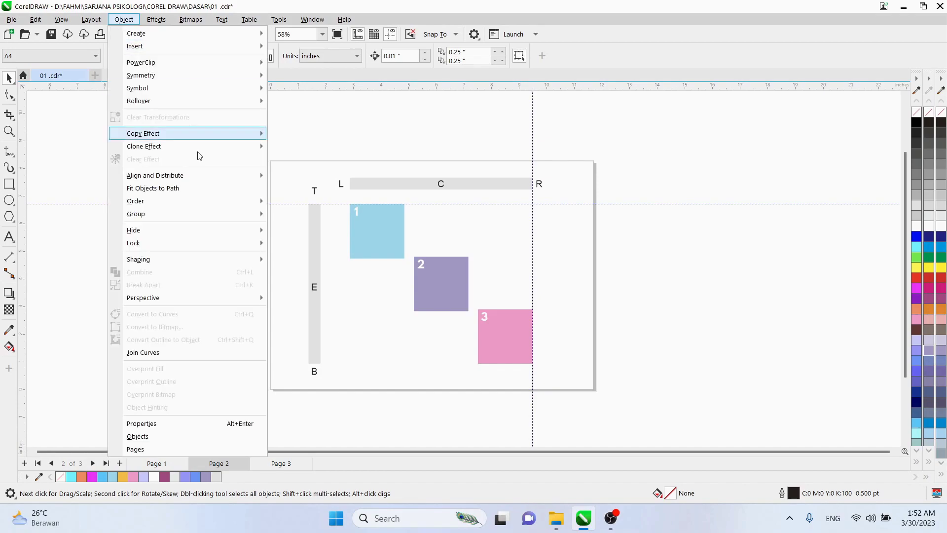
mouse_move(208, 175)
left_click(341, 316)
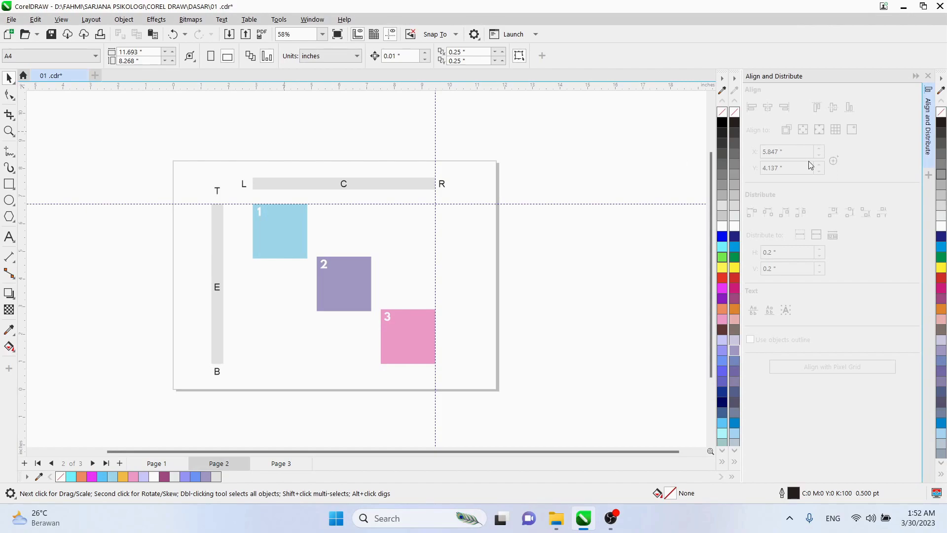
left_click(928, 76)
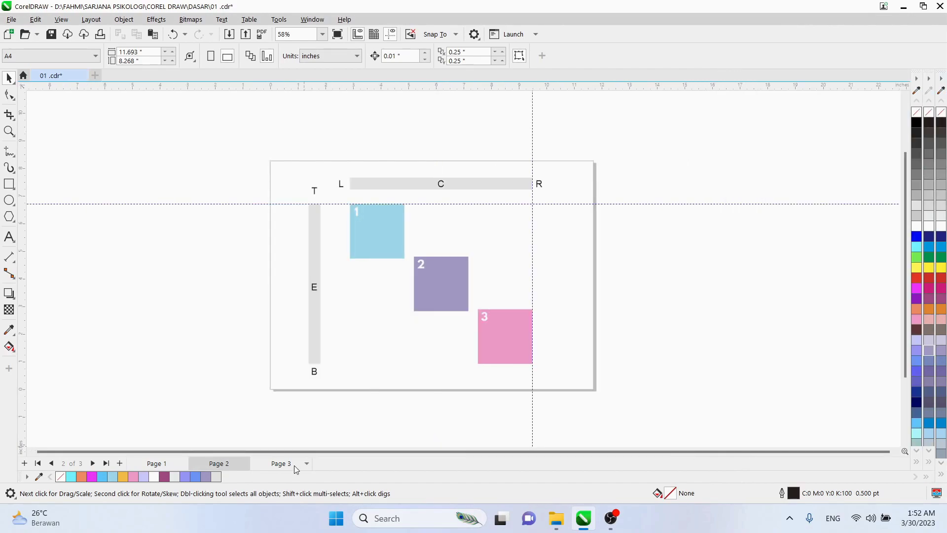
Step: Go to Page 3 and delete the horizontal and the vertical guideline
left_click(291, 463)
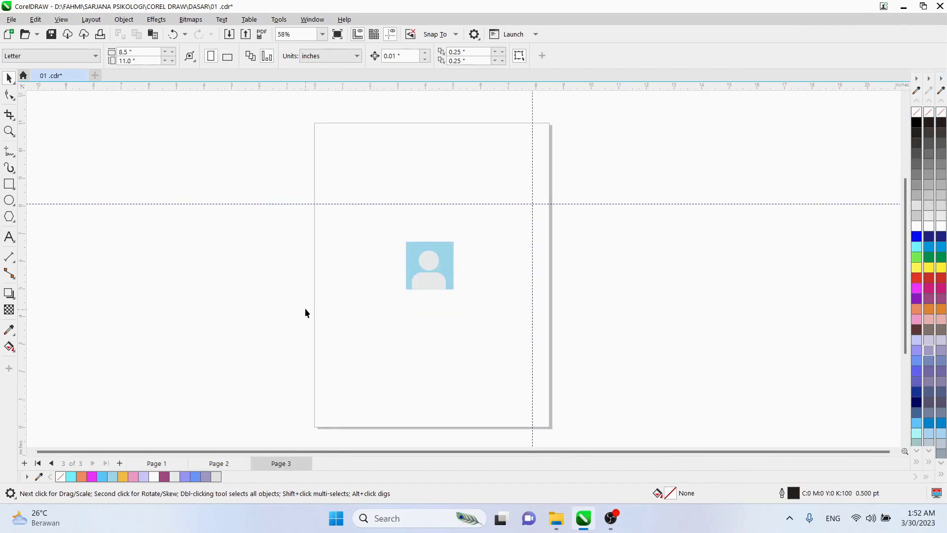
left_click(389, 204)
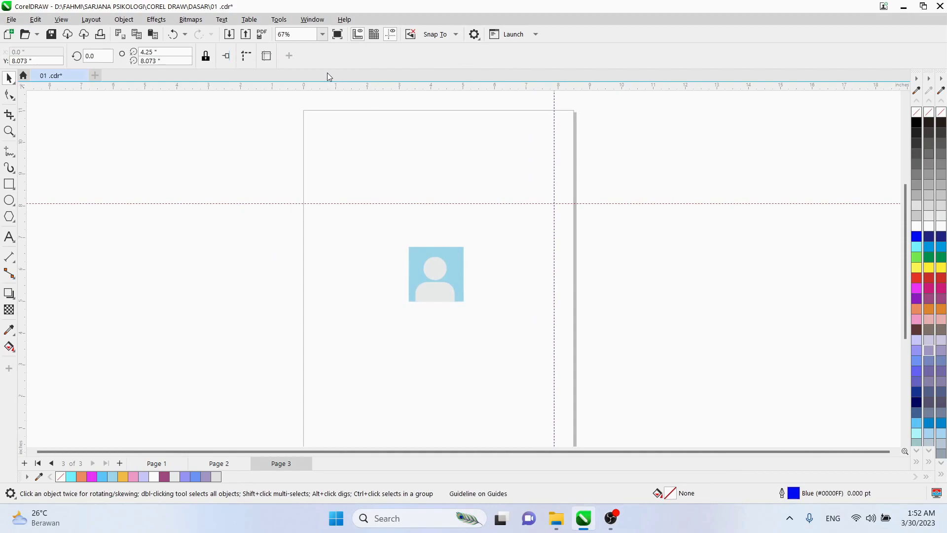
key("Delete")
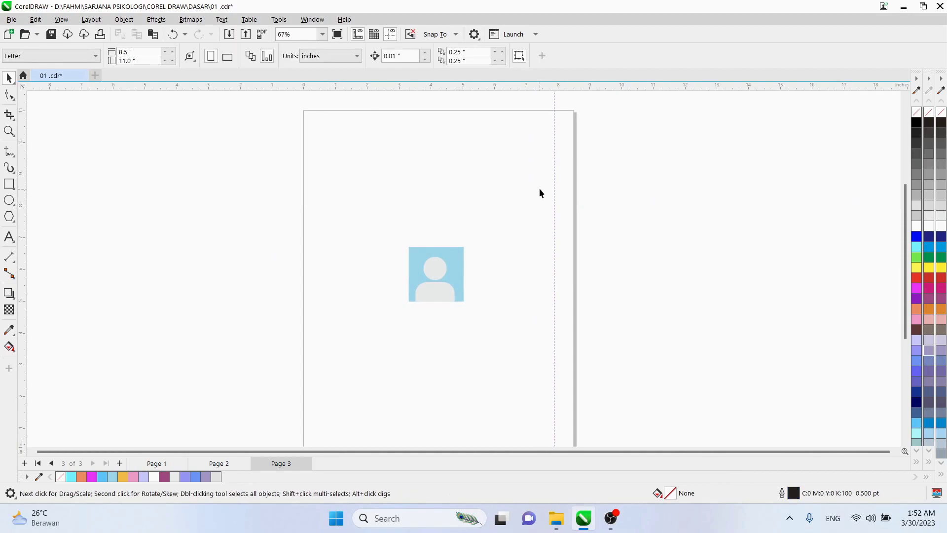
left_click(554, 166)
key("Delete")
Step: Move the avatar picture to the page's upper left corner, centered at about X 1.64 and Y 9.43 inches
left_click_drag(445, 282, 365, 168)
left_click(320, 177)
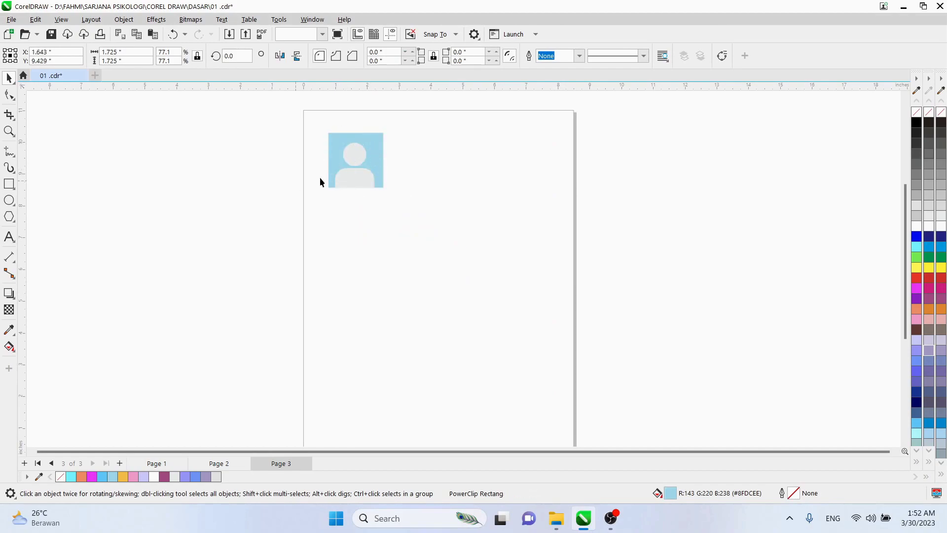
scroll(399, 140, "up", 2)
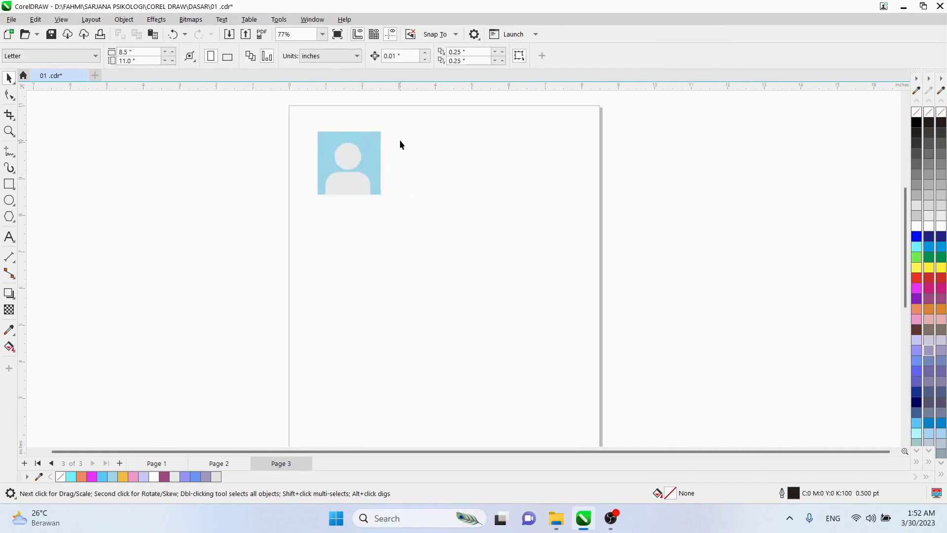
Step: Place three copies of the avatar picture beside the original, forming a horizontal row of four
left_click(317, 164)
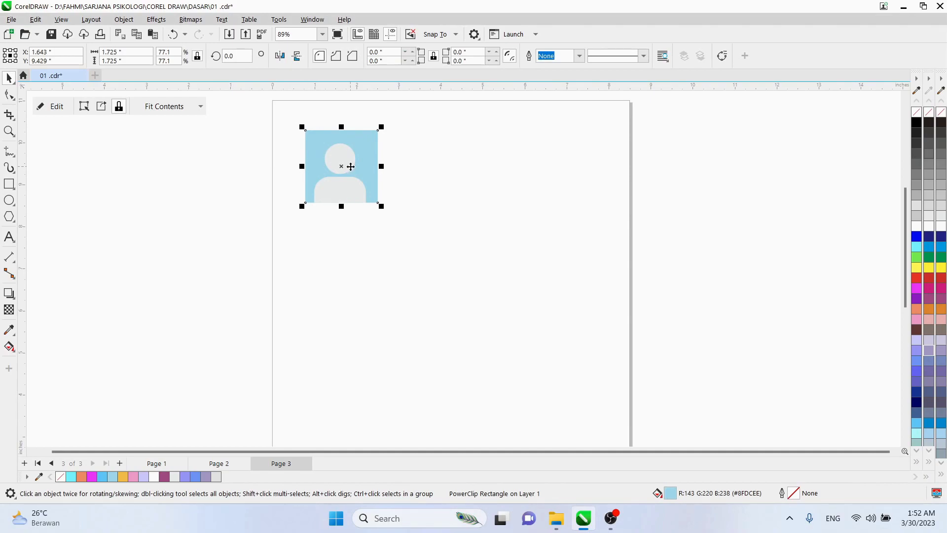
left_click(427, 168)
left_click(365, 156)
left_click_drag(359, 158, 552, 149)
right_click(432, 159)
right_click(477, 158)
right_click(552, 149)
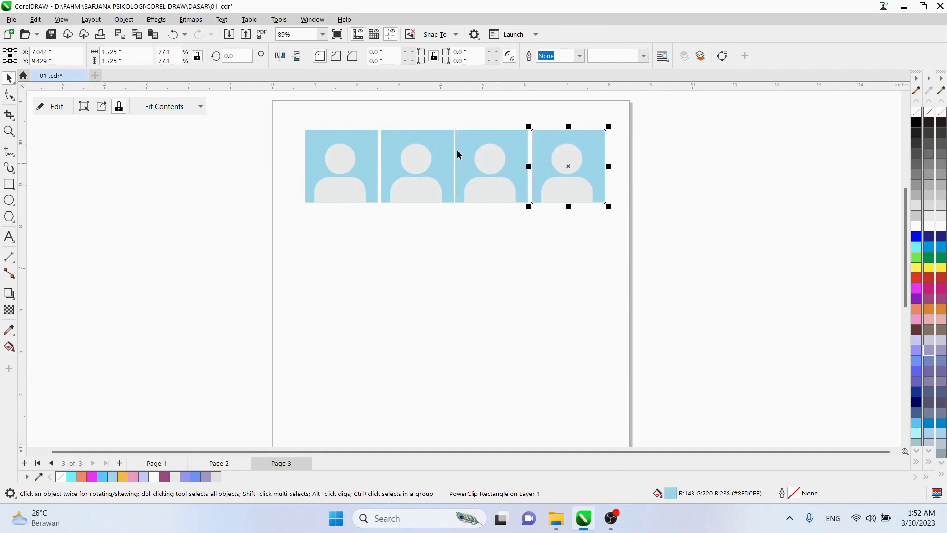
Step: Delete the three avatar copies, keeping only the original picture
left_click_drag(278, 114, 324, 103)
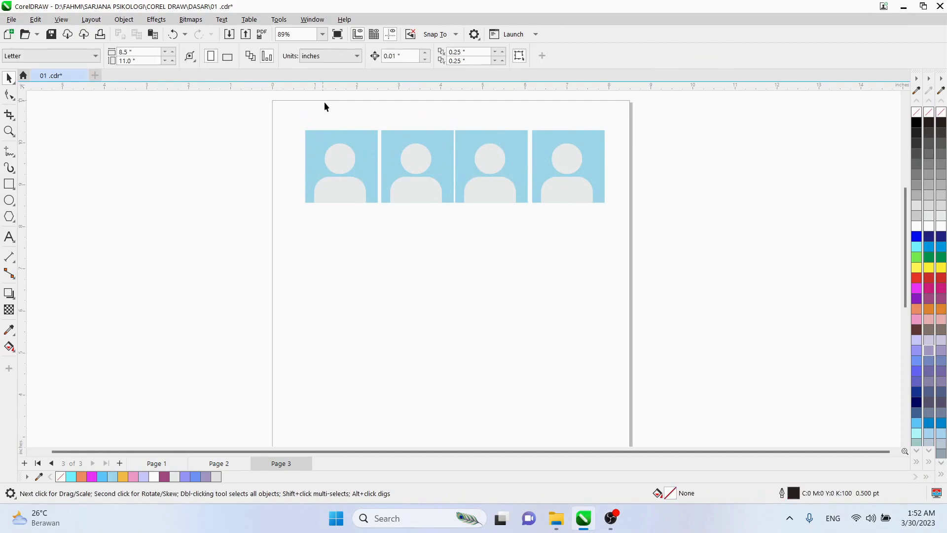
left_click_drag(496, 212, 620, 264)
key("Delete")
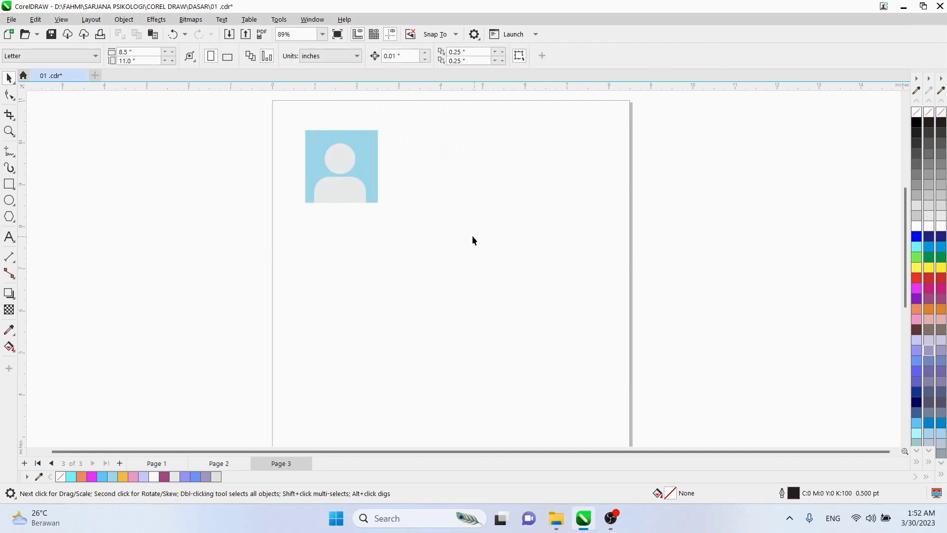
left_click(314, 20)
left_click(209, 196)
key("ctrl+F7")
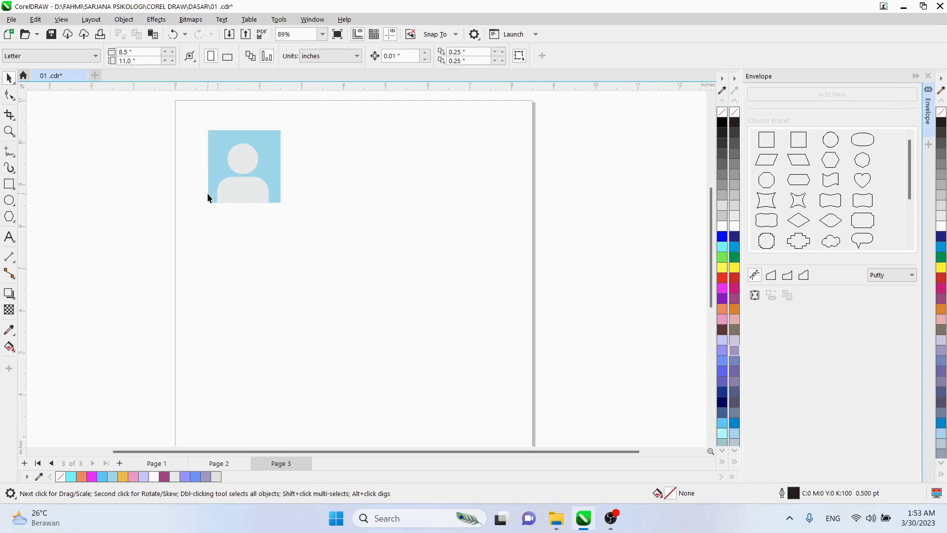
left_click(928, 76)
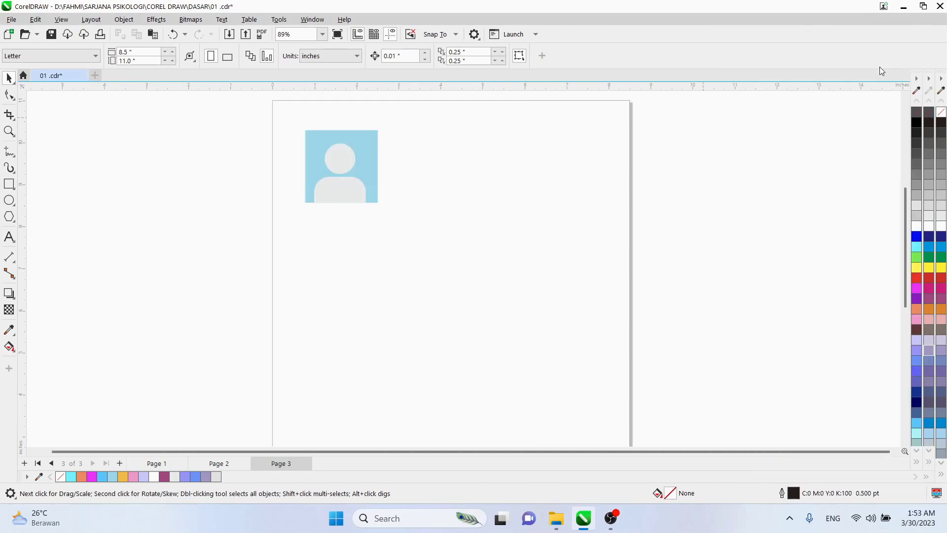
Step: Open the Transform docker with the avatar picture selected, and close it again
left_click(320, 190)
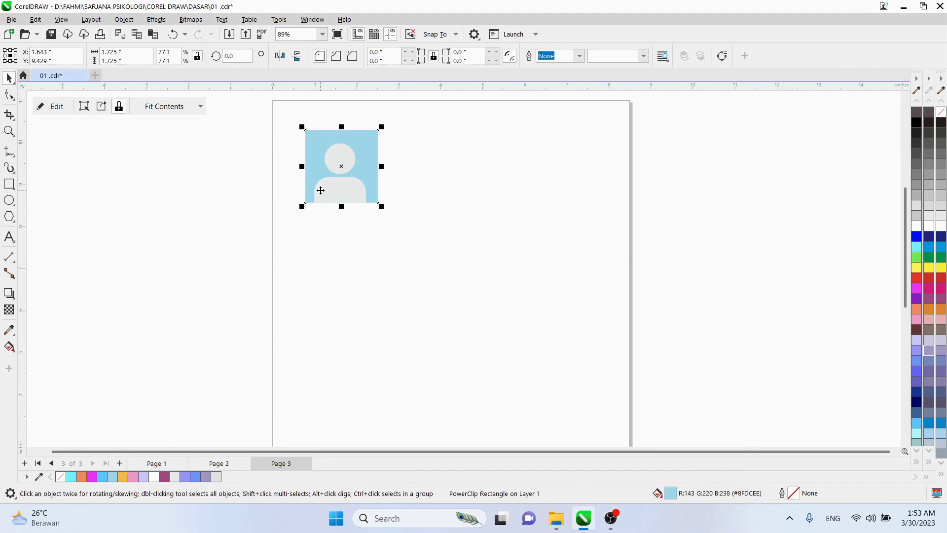
left_click(203, 232)
left_click(358, 151)
left_click(326, 20)
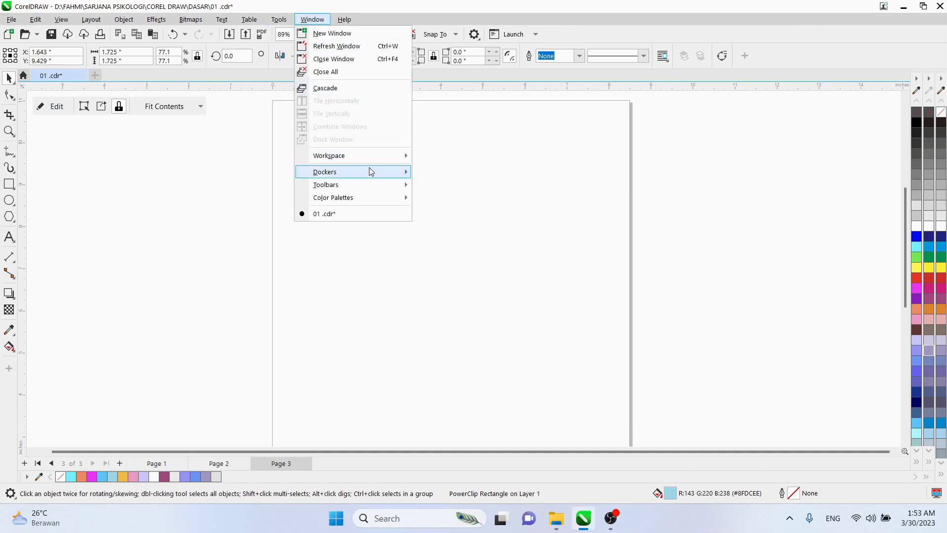
mouse_move(373, 174)
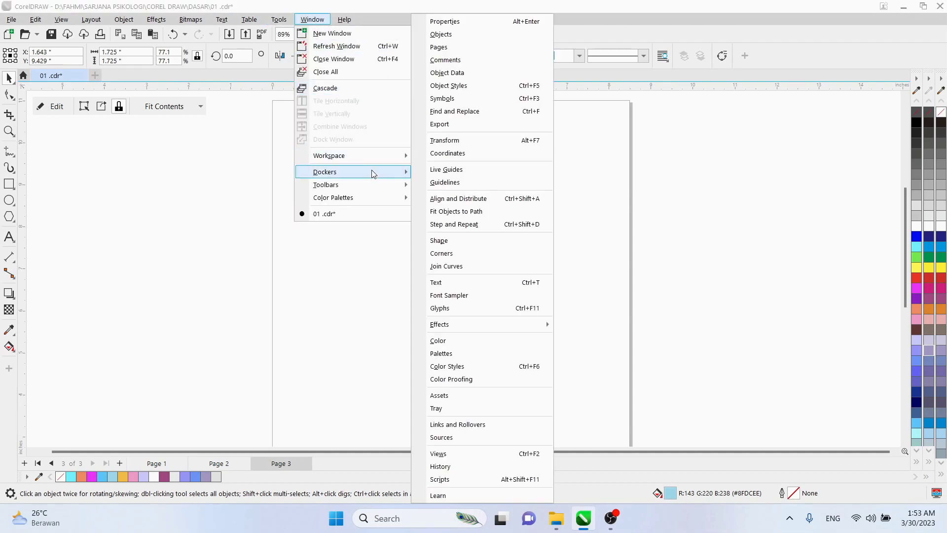
left_click(463, 143)
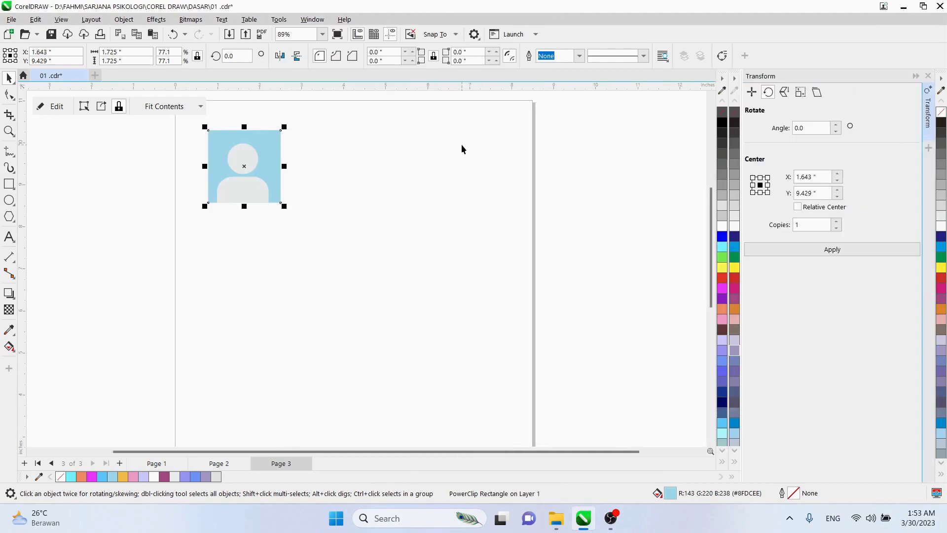
left_click(641, 209)
left_click(928, 76)
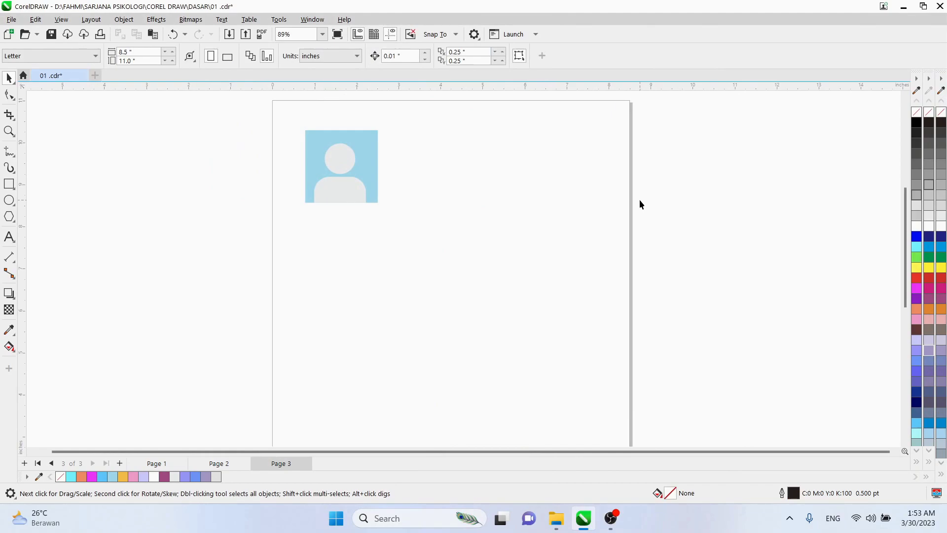
key("XF86MonBrightnessUp")
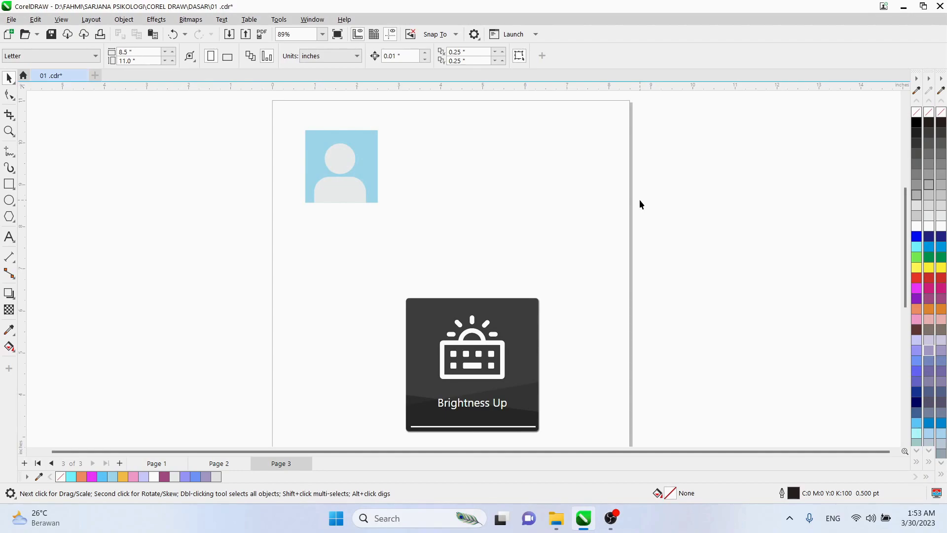
key("XF86KbdLightOnOff")
key("alt")
left_click(599, 202)
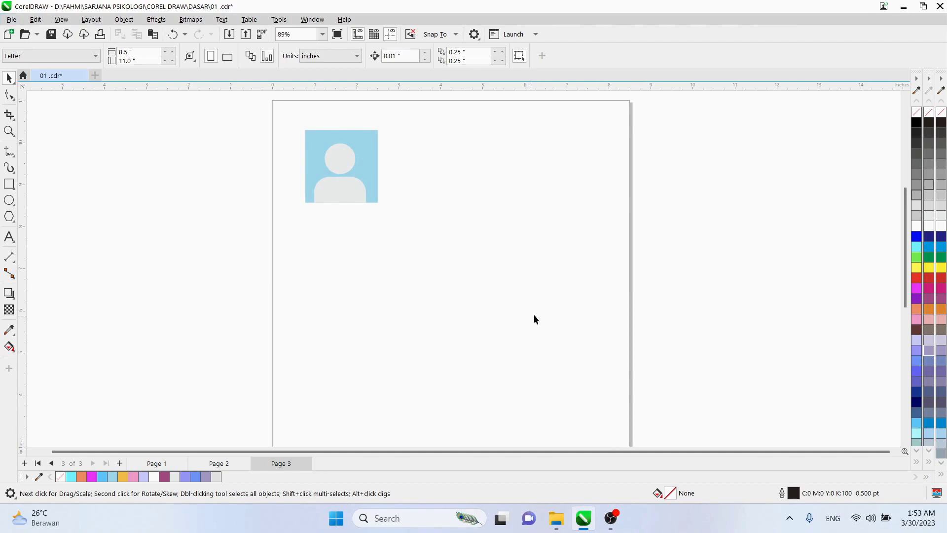
Step: Reopen the Transform docker beside the page and leave the avatar picture deselected
left_click(315, 22)
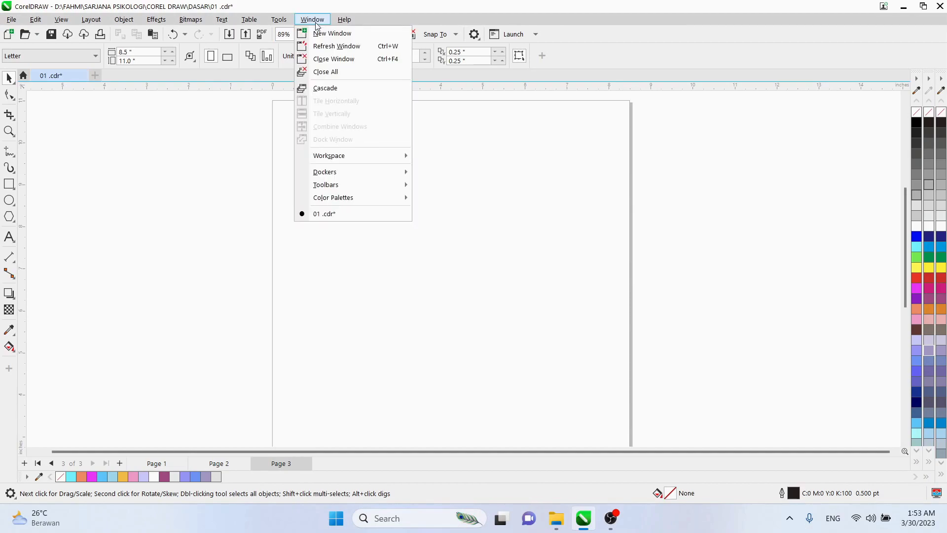
mouse_move(385, 177)
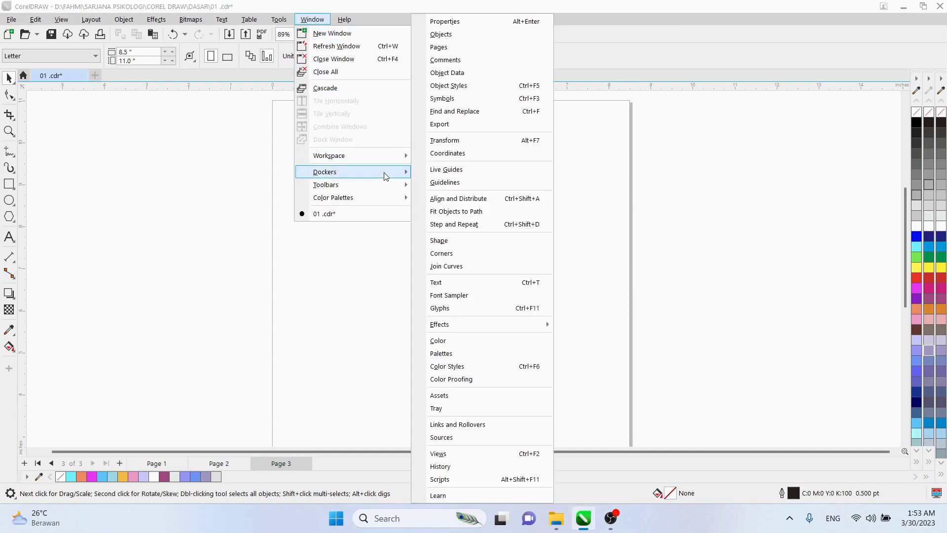
left_click(516, 143)
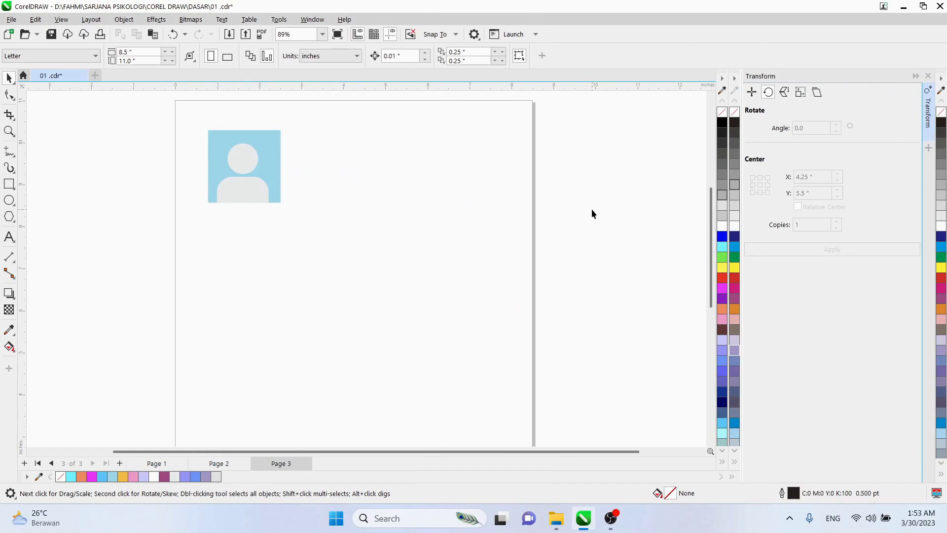
left_click(270, 174)
left_click(467, 159)
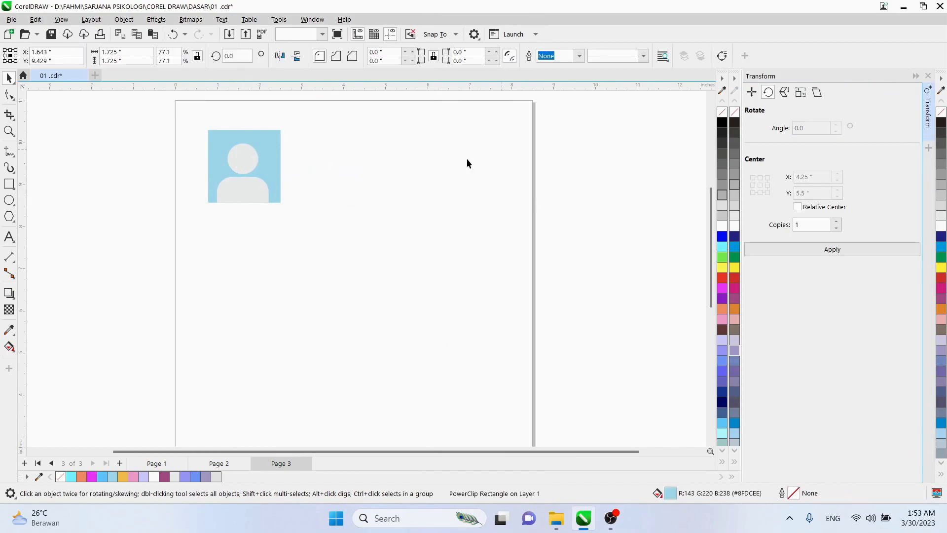
Step: Set the avatar picture's Transform mode to Position with the middle-right reference point, then try the move with 0 copies and undo it
left_click(268, 173)
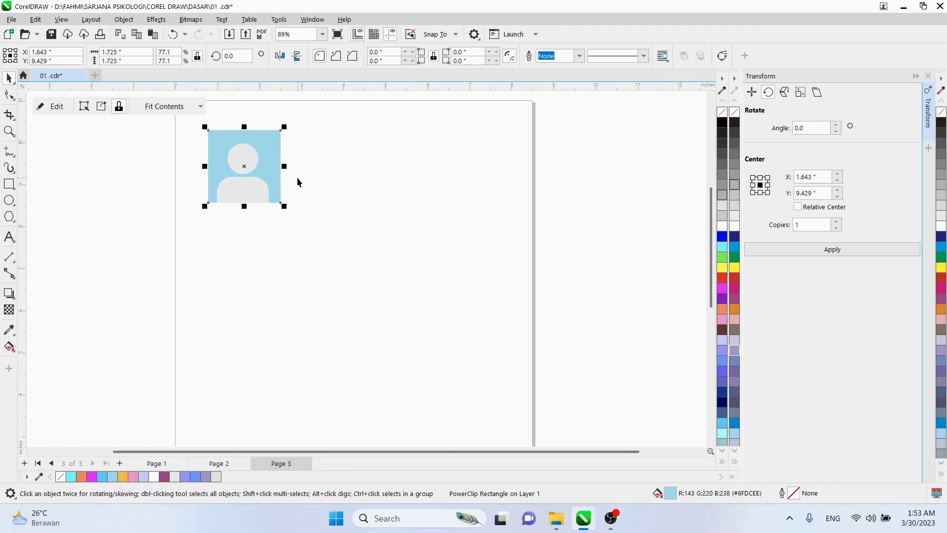
left_click(750, 92)
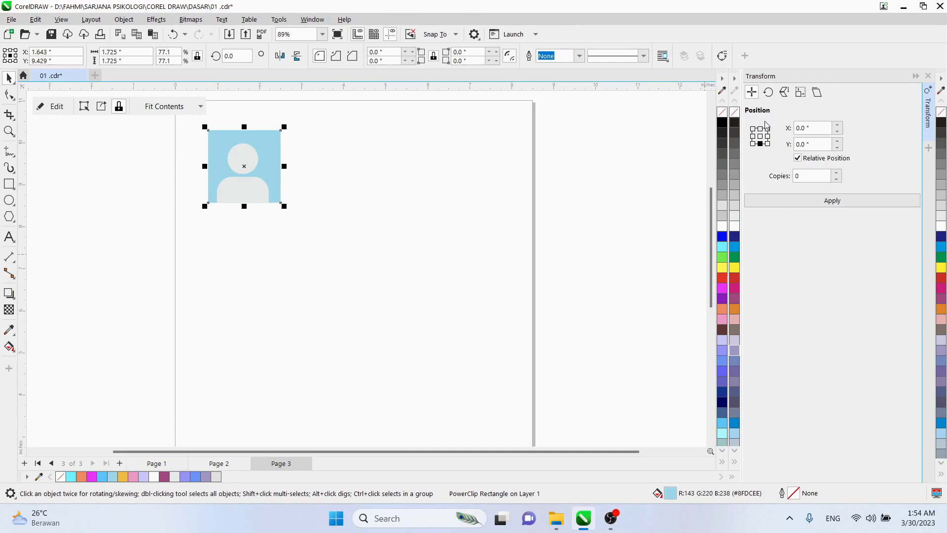
left_click(761, 136)
left_click(768, 137)
left_click(798, 201)
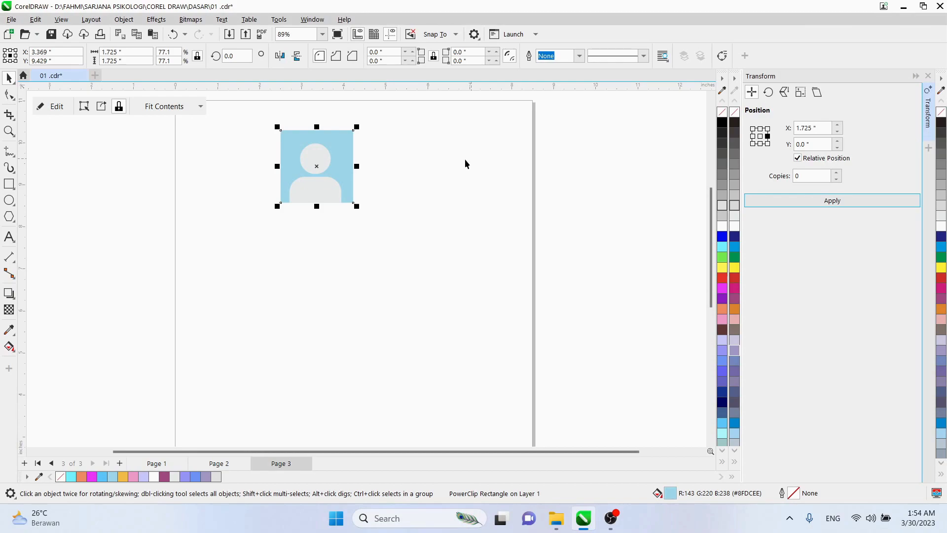
key("ctrl+z")
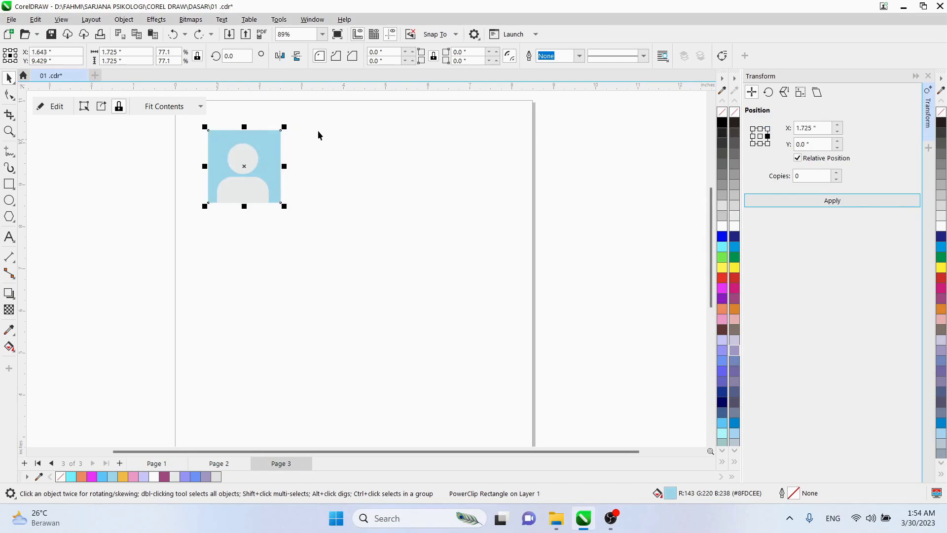
Step: Set the number of copies for the position transform to 1
left_click(801, 128)
left_click_drag(816, 175, 750, 175)
type("1")
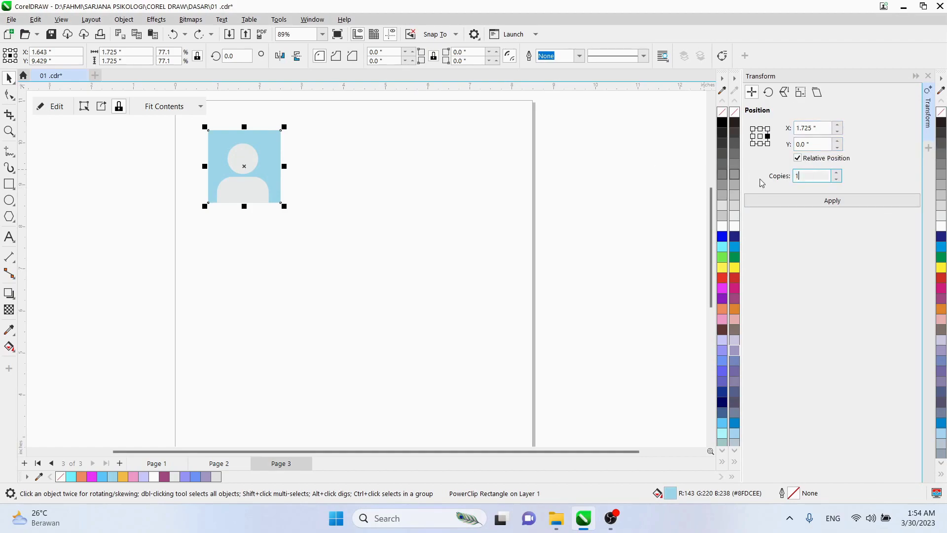
Step: Duplicate the avatar picture three times rightward at a 1.725" offset, and undo the last two copies
left_click(782, 208)
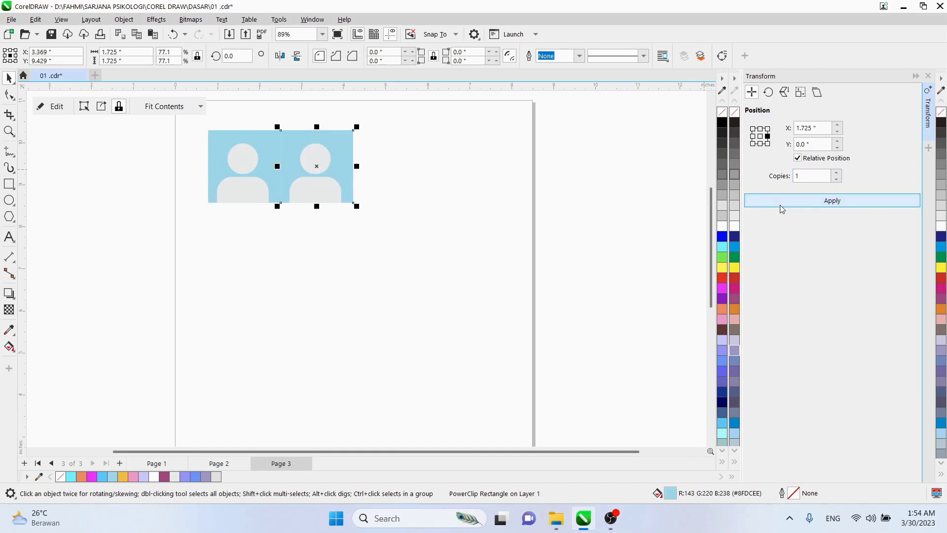
left_click(780, 204)
left_click(781, 202)
key("ctrl+z")
key("ctrl+z")
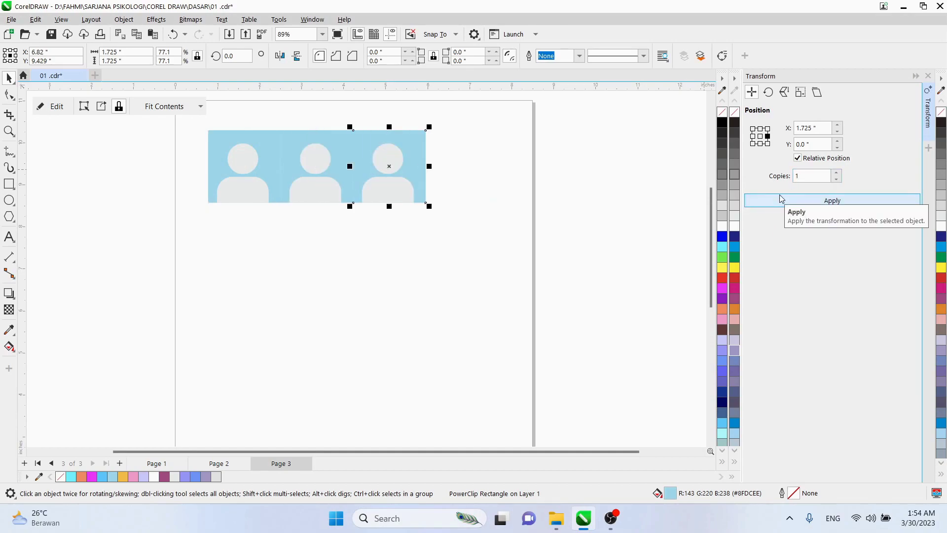
Step: Delete the remaining copy beside the original avatar picture
left_click(265, 124)
left_click(256, 138)
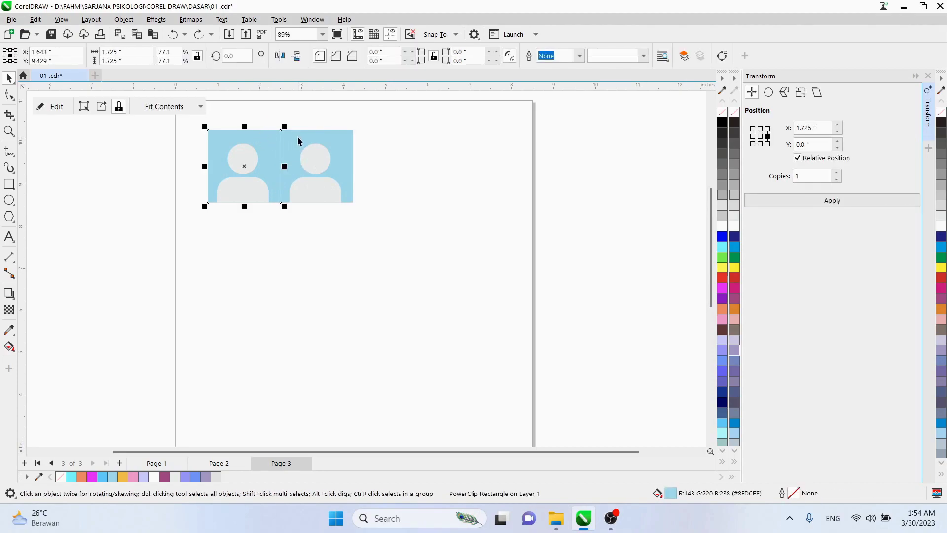
scroll(280, 146, "up", 1)
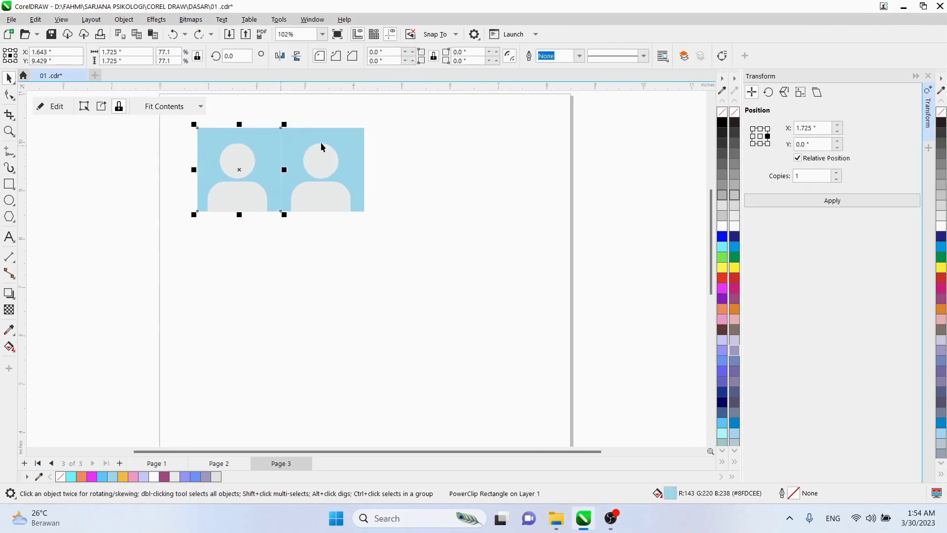
left_click(386, 147)
left_click(287, 158)
key("Delete")
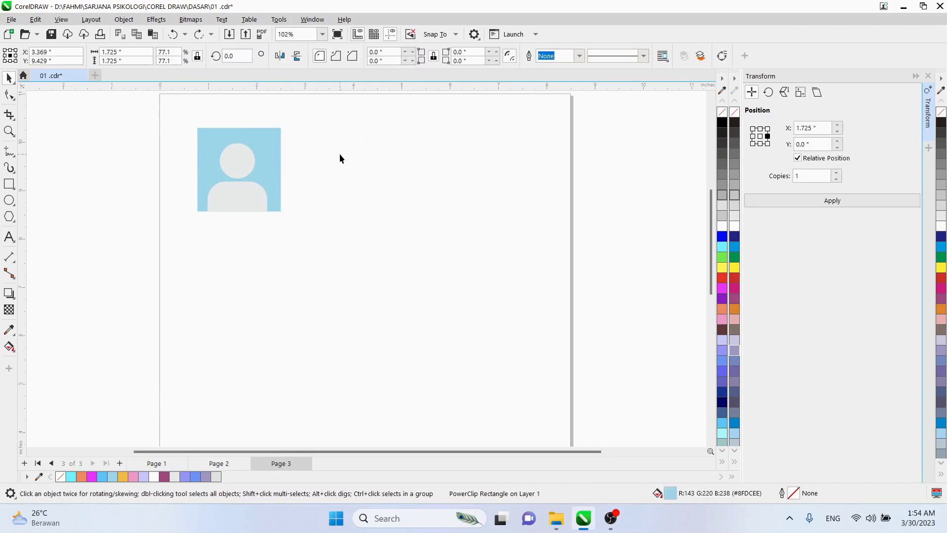
Step: Select the original avatar picture, set the horizontal position offset to 1.8", and deselect the picture
left_click(267, 148)
left_click(810, 128)
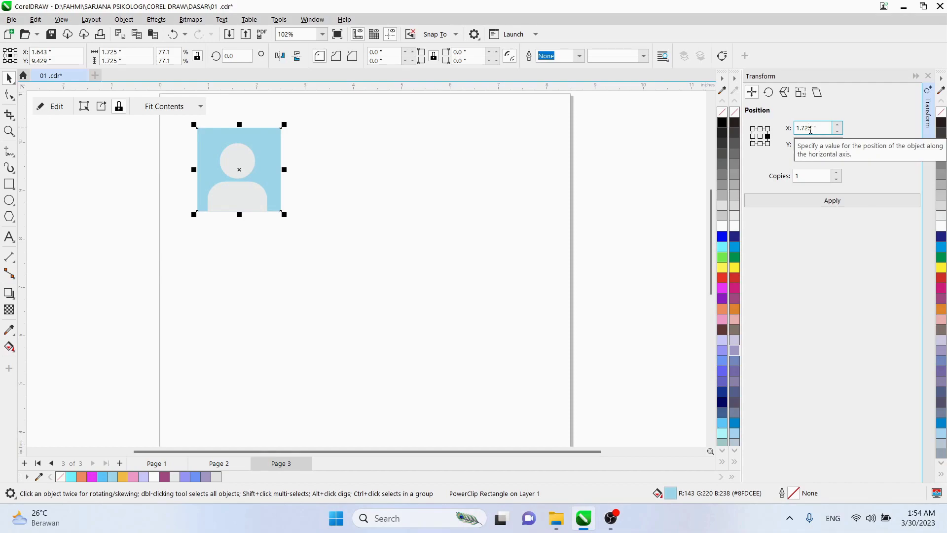
left_click_drag(810, 129, 814, 129)
type("8")
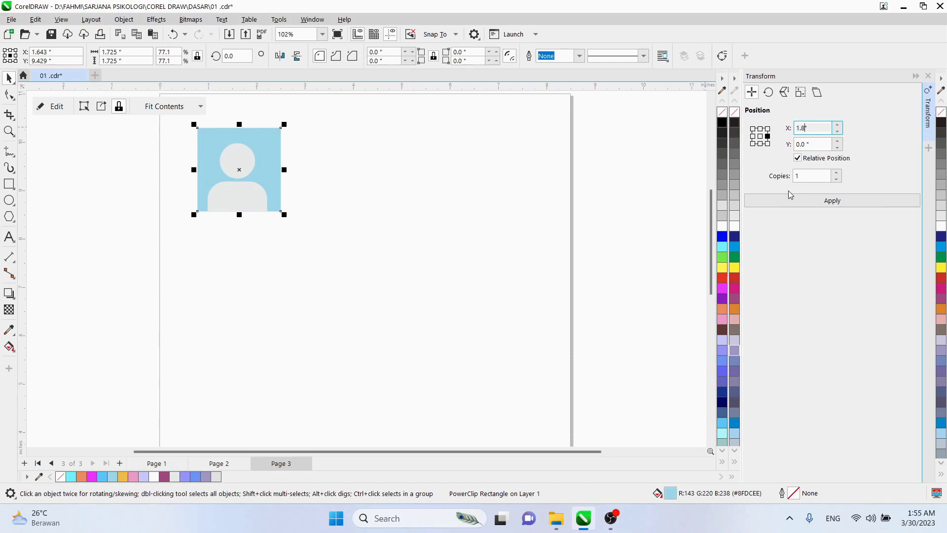
left_click(343, 211)
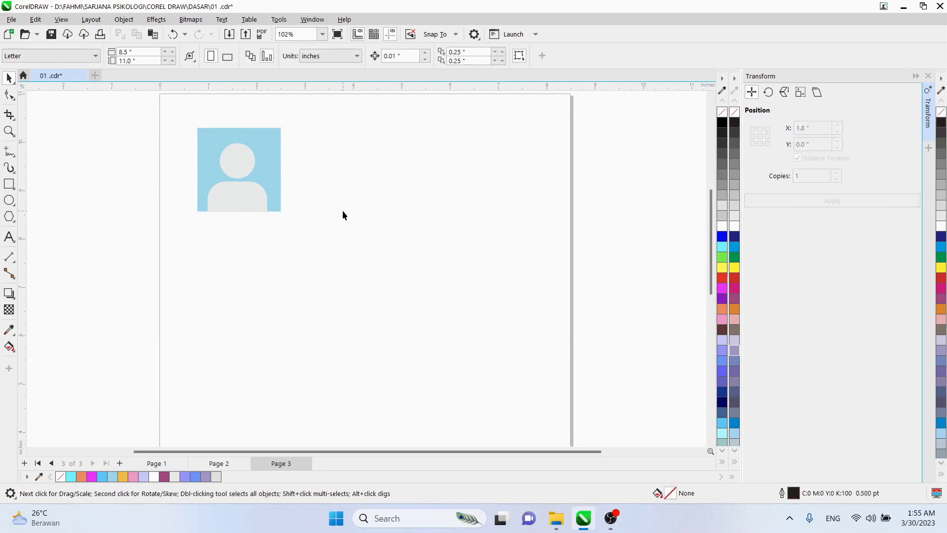
left_click(210, 191)
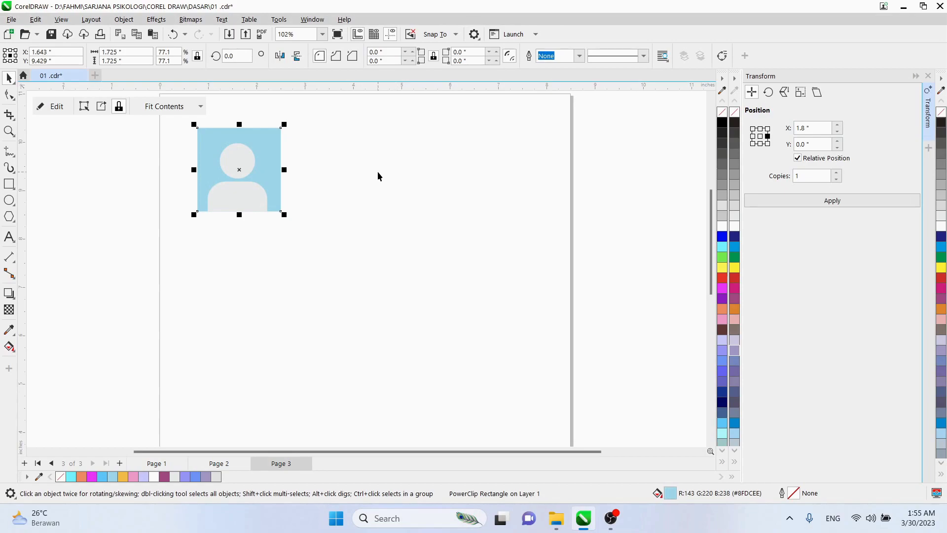
left_click(820, 130)
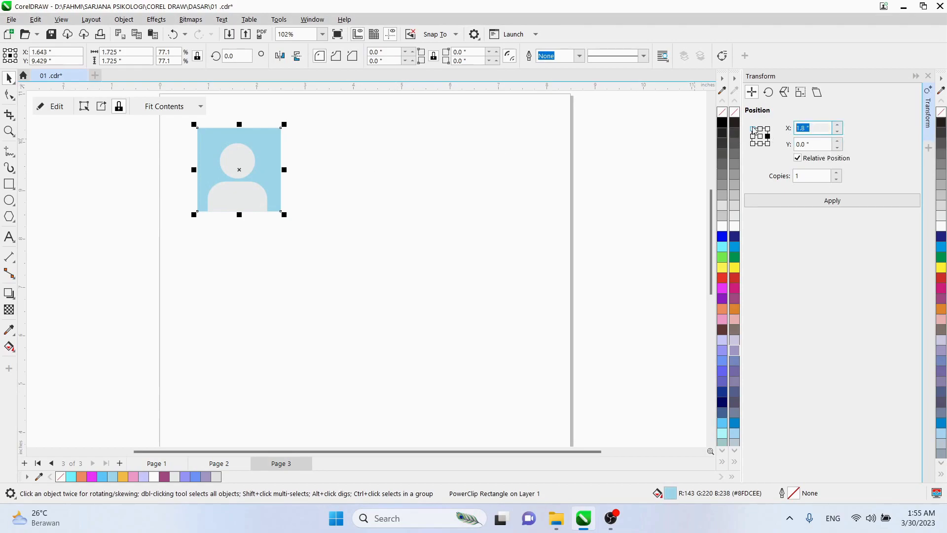
key("BackSpace")
left_click(566, 267)
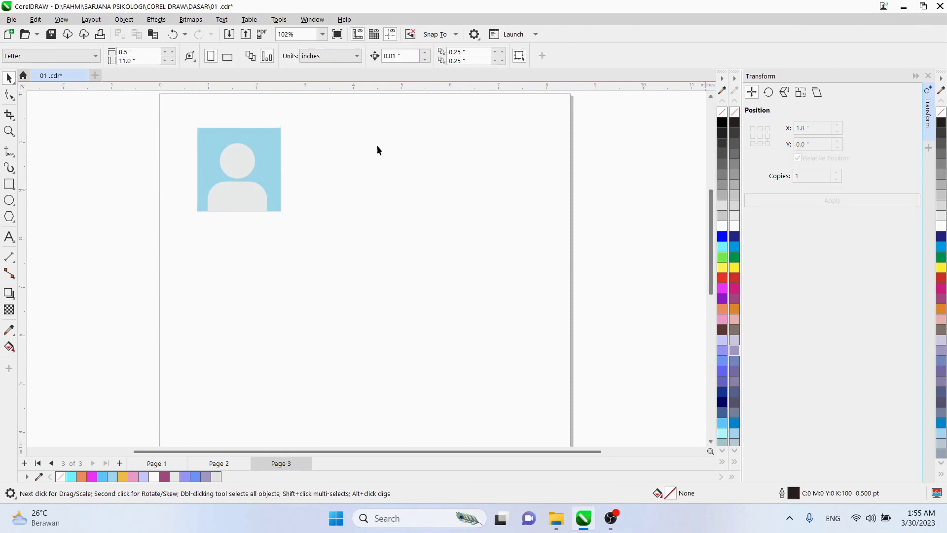
Step: Duplicate the avatar picture three times rightward from the middle-right reference point with an X offset of 1.8", forming a spaced row of four
left_click(214, 159)
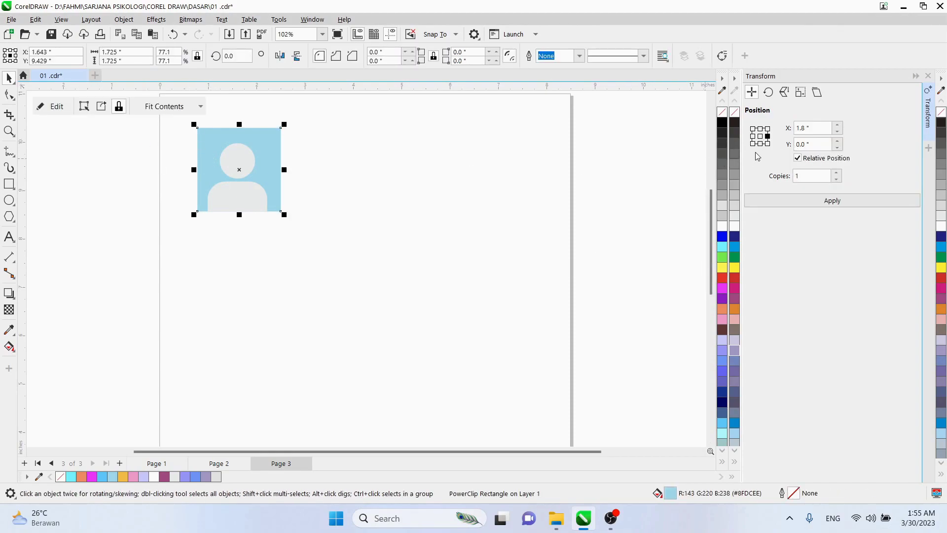
left_click(753, 137)
left_click(767, 137)
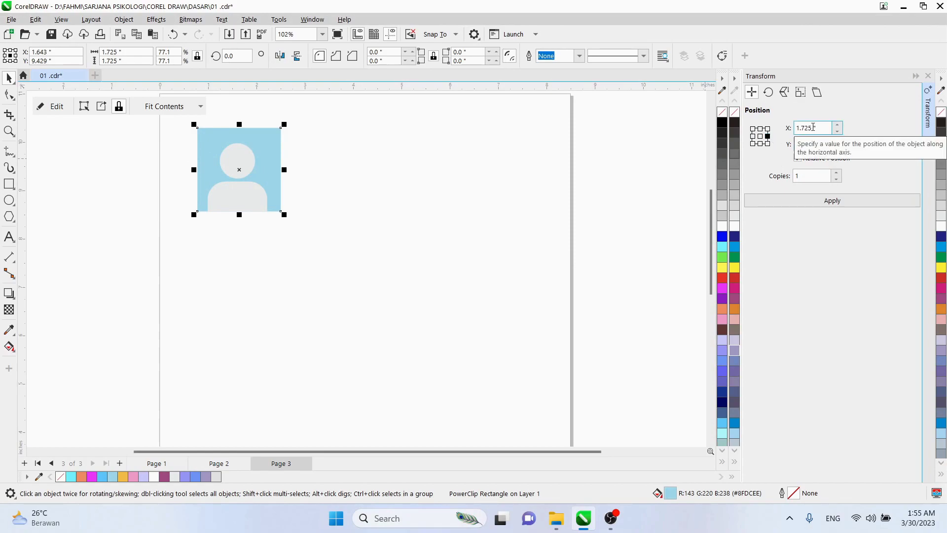
left_click_drag(813, 127, 804, 127)
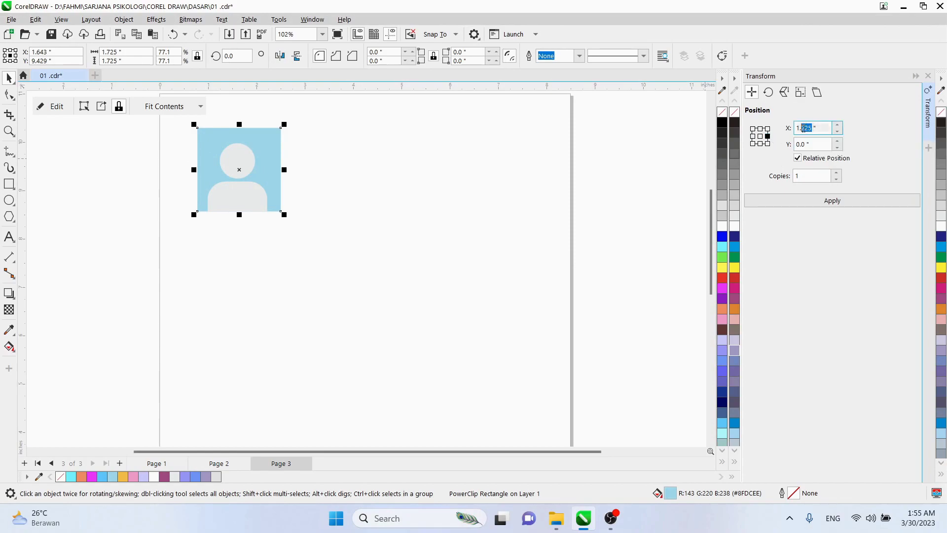
type("8")
left_click(800, 203)
left_click(800, 202)
left_click(801, 202)
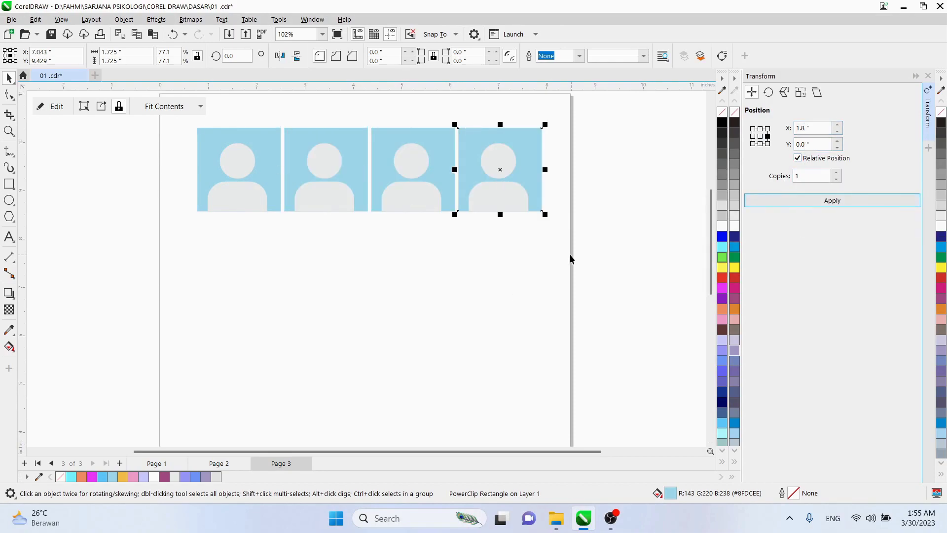
Step: Duplicate the whole row of four pictures downward four times from the bottom-center reference point with a Y offset of -1.8"
left_click_drag(177, 127, 567, 229)
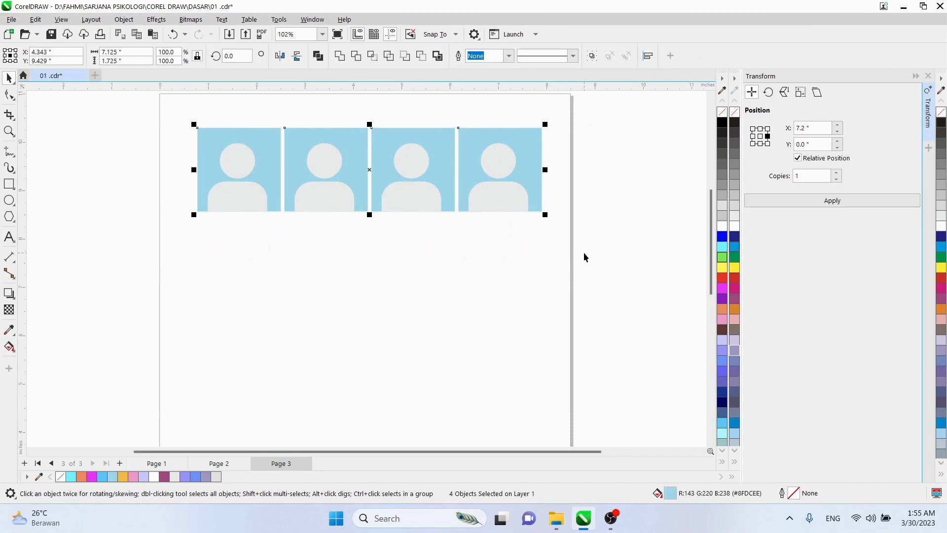
left_click(760, 144)
left_click(807, 144)
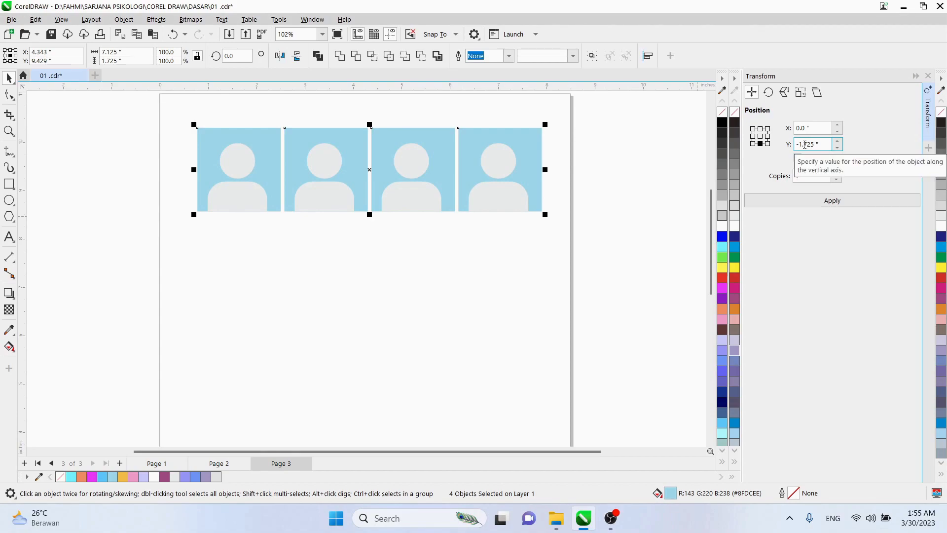
left_click_drag(807, 145, 816, 142)
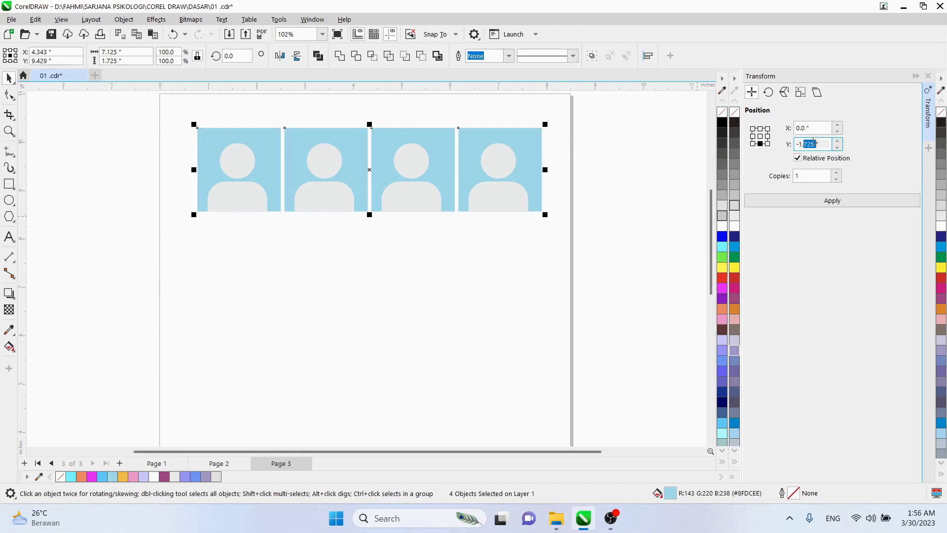
type("8")
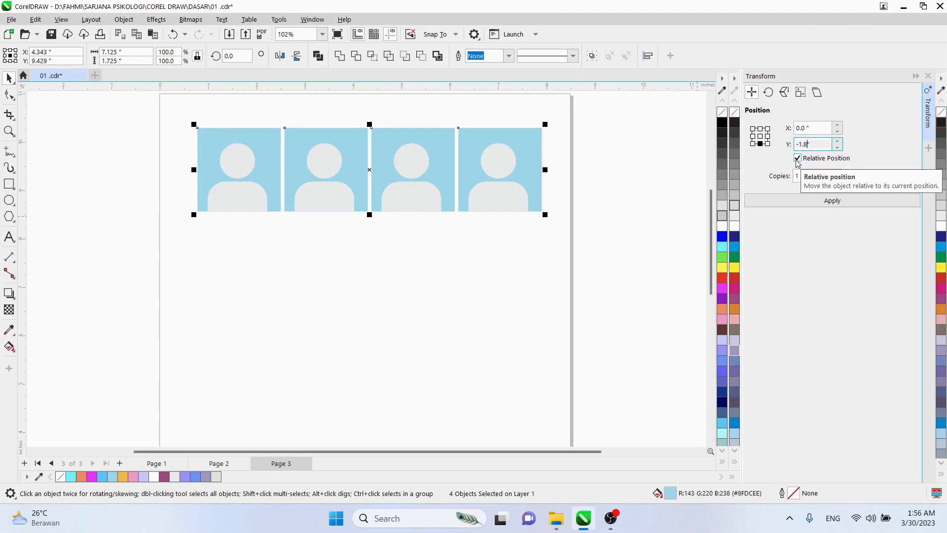
left_click(817, 202)
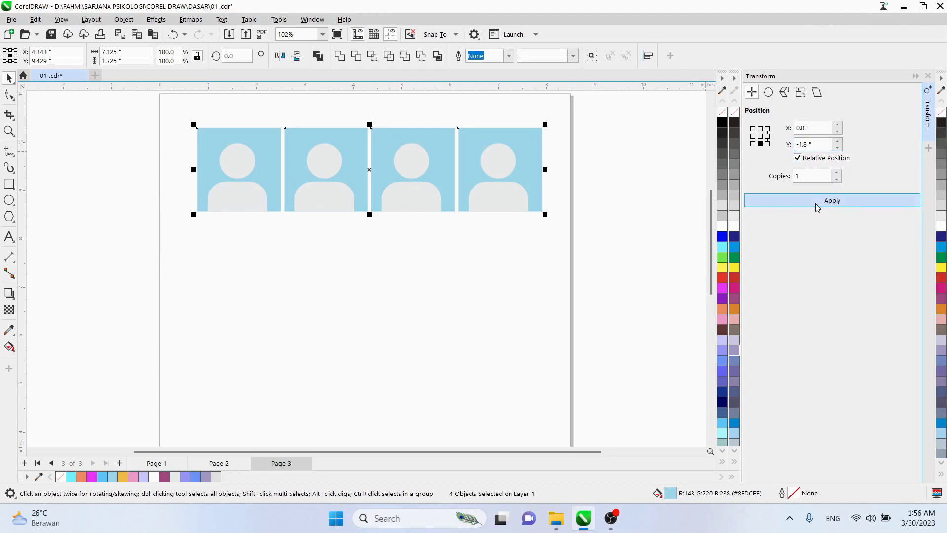
scroll(584, 205, "down", 2)
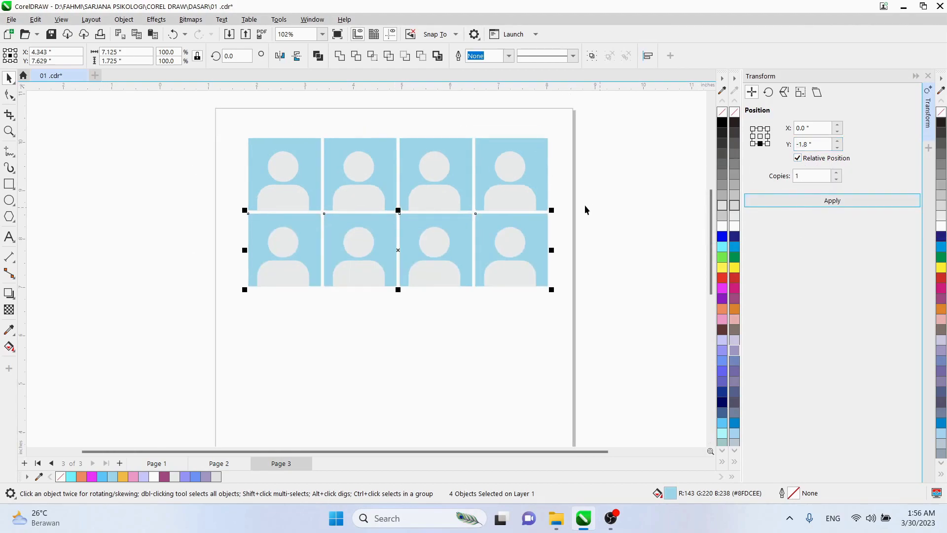
left_click(797, 202)
left_click(797, 202)
left_click(797, 202)
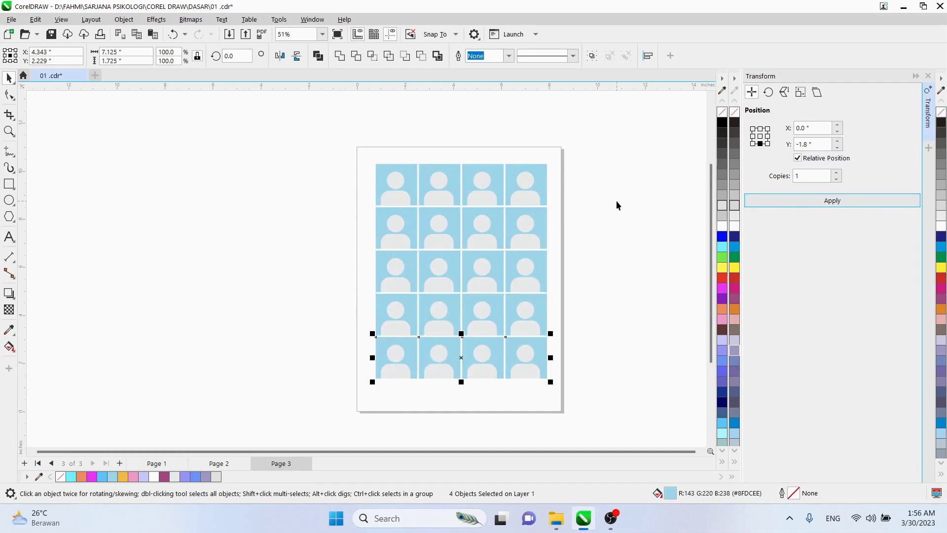
Step: Group all twenty avatar pictures and center the group on the page
left_click(371, 151)
left_click_drag(607, 369, 617, 381)
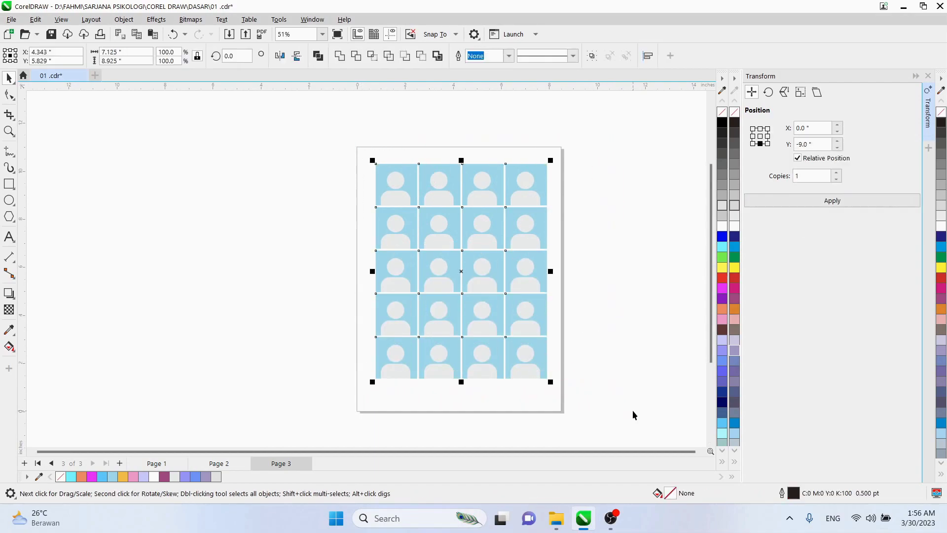
key("ctrl+g")
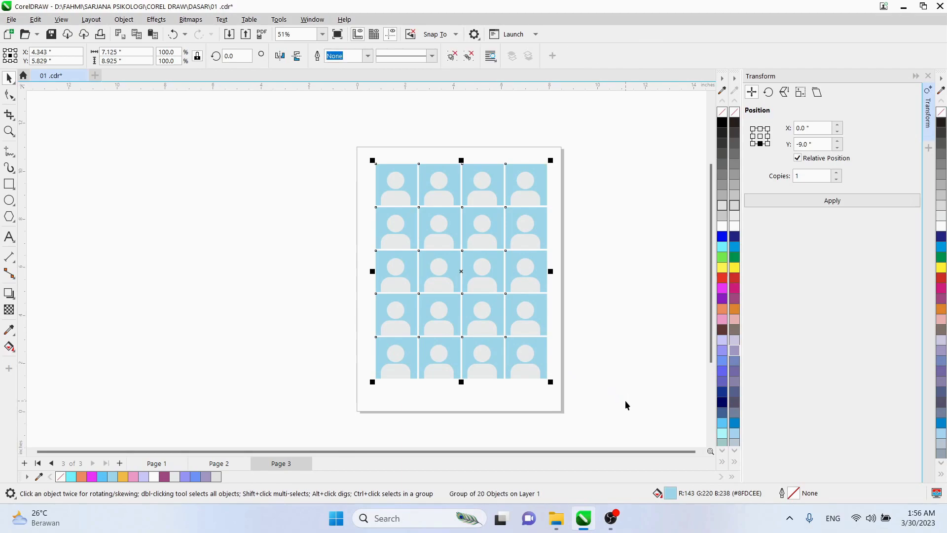
key("p")
left_click(600, 329)
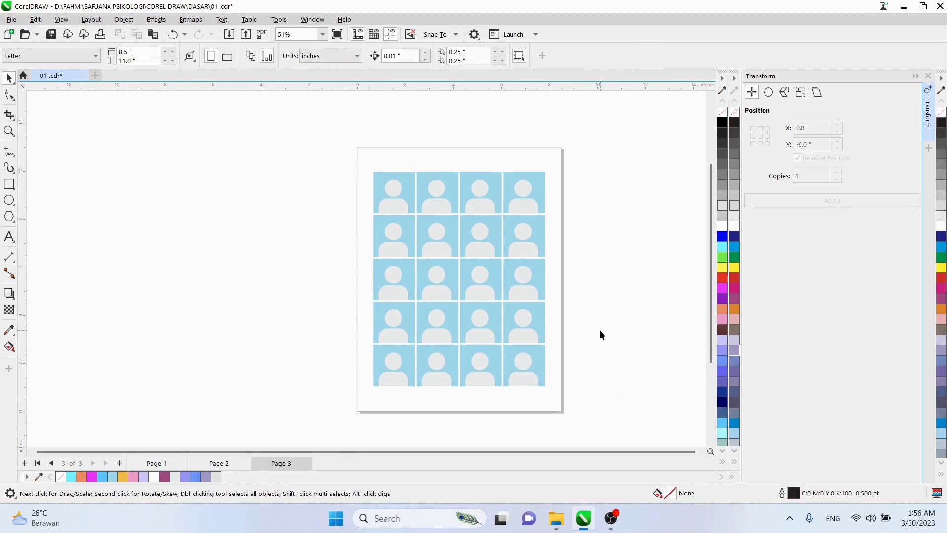
Step: Ungroup all objects in the centered grid of avatar pictures
left_click(432, 273)
right_click(433, 273)
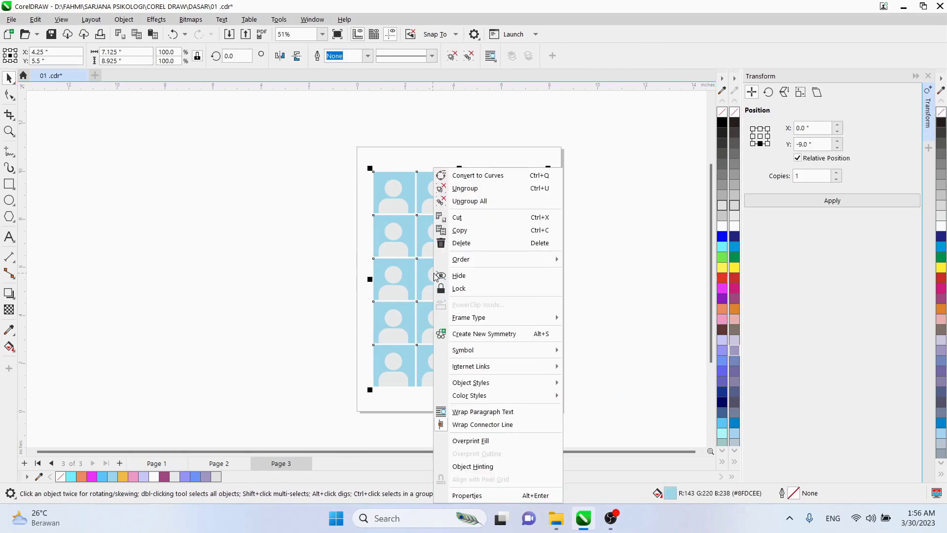
left_click(488, 201)
Step: Delete every avatar picture in the grid except the one in its upper-left corner
left_click(464, 198)
key("Delete")
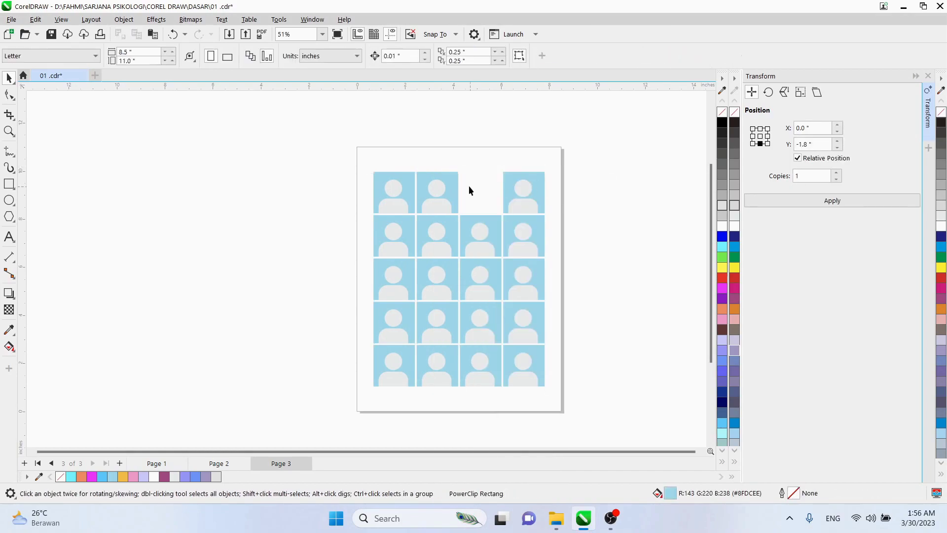
left_click_drag(410, 149, 578, 408)
key("Delete")
left_click_drag(350, 197, 486, 434)
key("Delete")
Step: Move the remaining avatar picture and shrink it to about 0.71" square near the page's upper-left corner
scroll(457, 257, "up", 1)
left_click(390, 180)
left_click_drag(390, 181, 472, 219)
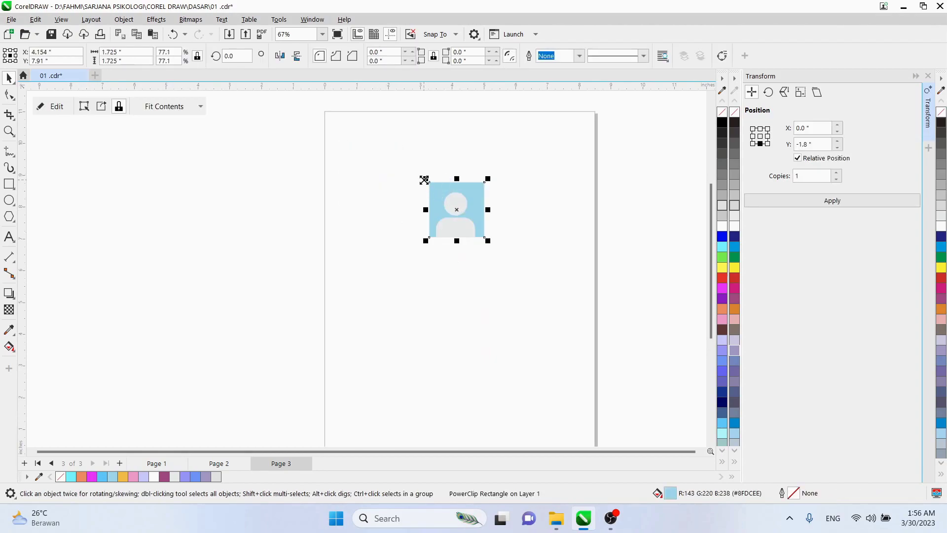
left_click_drag(423, 178, 279, 152)
scroll(449, 203, "up", 3)
left_click(247, 204)
scroll(320, 224, "down", 1)
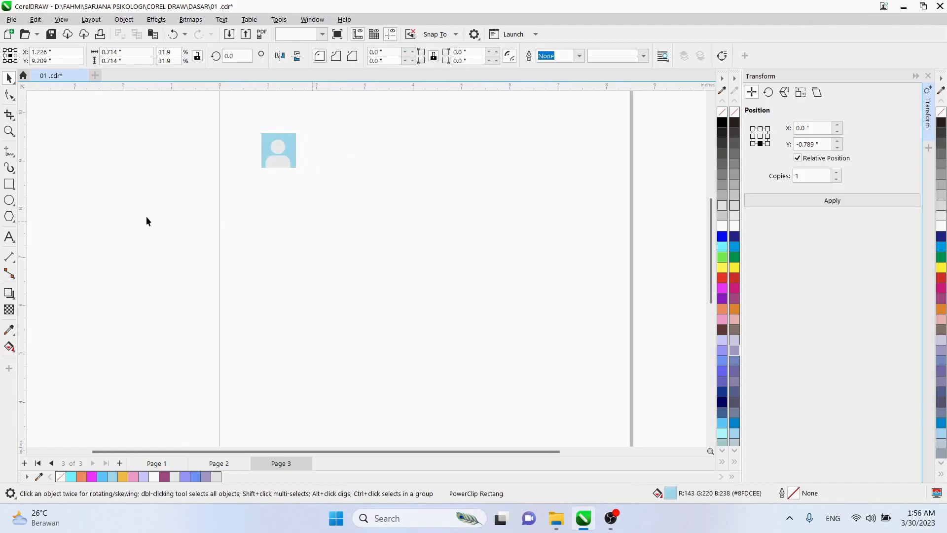
Step: Draw a tall, narrow rectangle near the middle of the page and resize it to about 0.20 by 3.54 inches
left_click(55, 202)
left_click(14, 175)
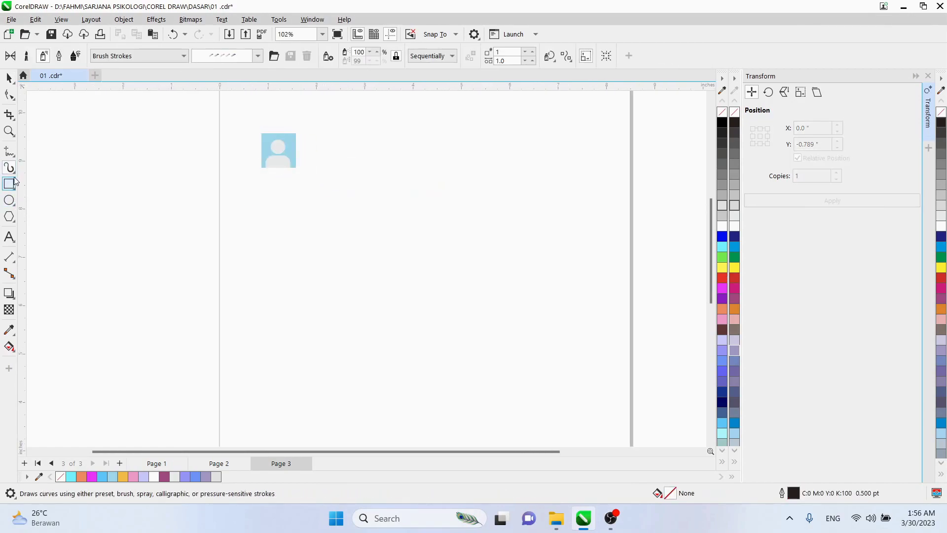
left_click(7, 186)
left_click_drag(382, 159, 408, 414)
key("space")
left_click_drag(390, 220, 425, 229)
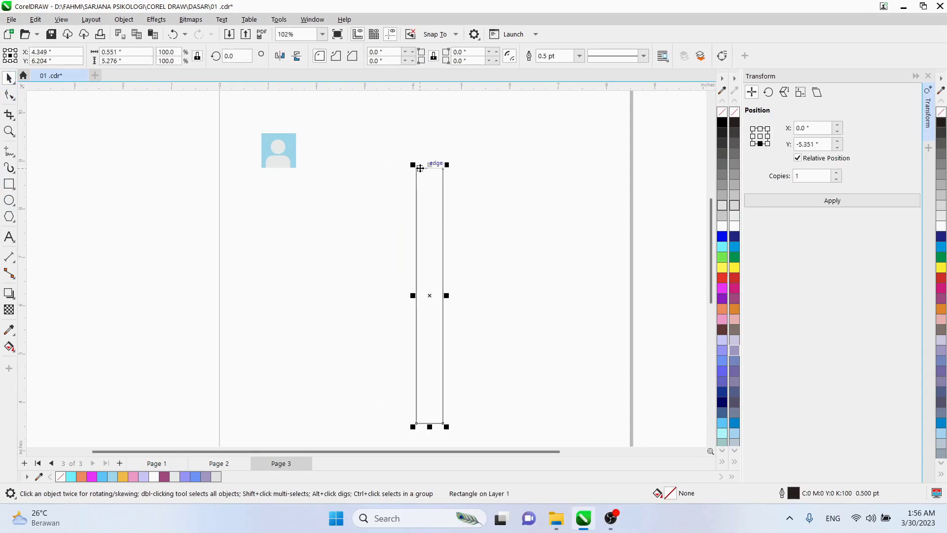
left_click_drag(427, 169, 443, 211)
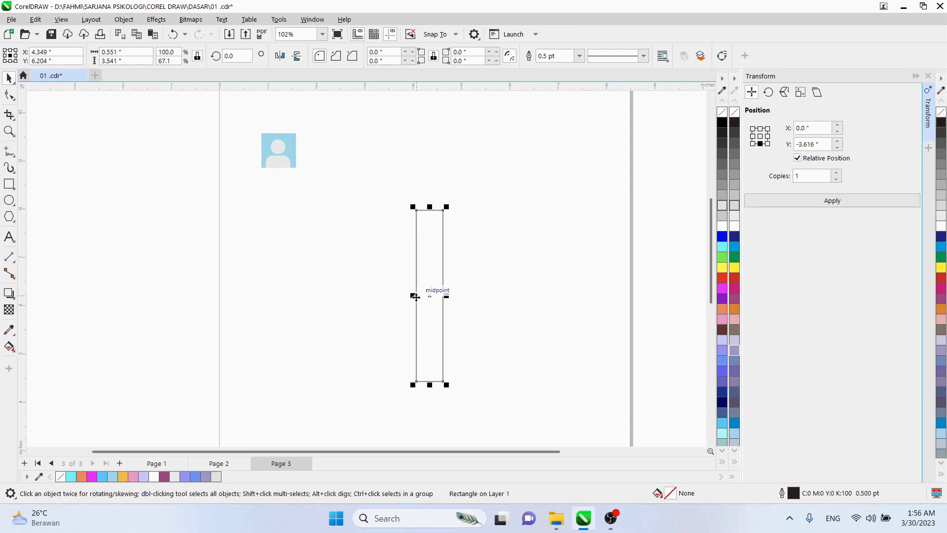
left_click_drag(413, 296, 421, 298)
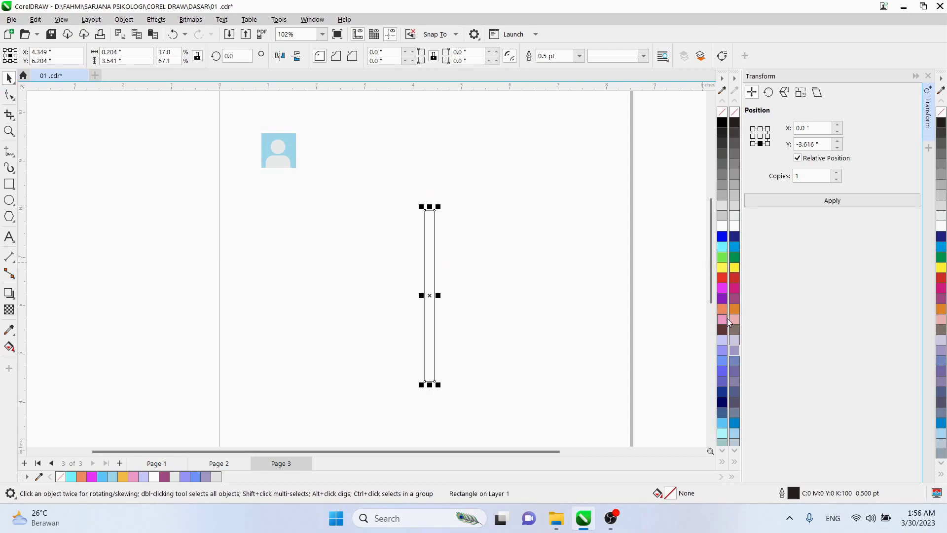
Step: Fill the tall rectangle with light lavender (#CCCCFF), remove its outline and leave it selected
left_click(723, 341)
right_click(721, 113)
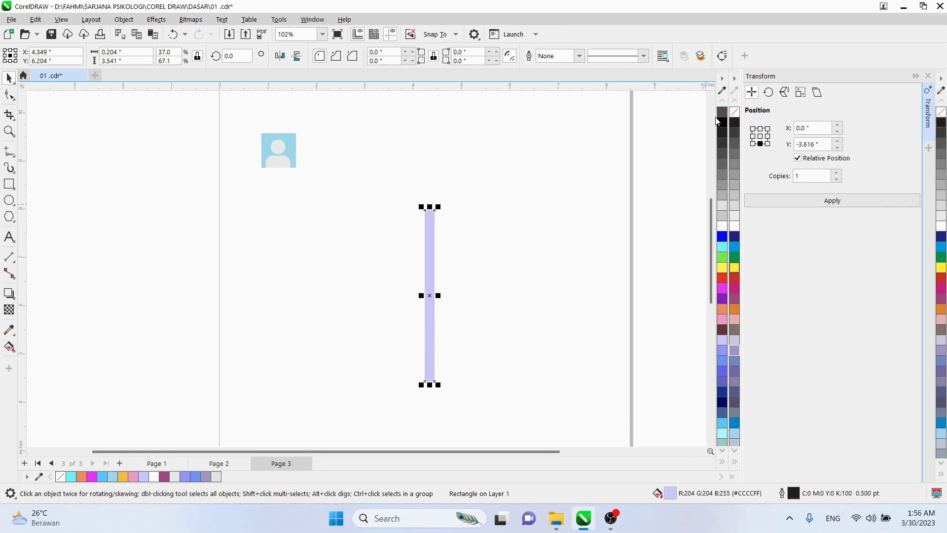
left_click(464, 233)
left_click(431, 238)
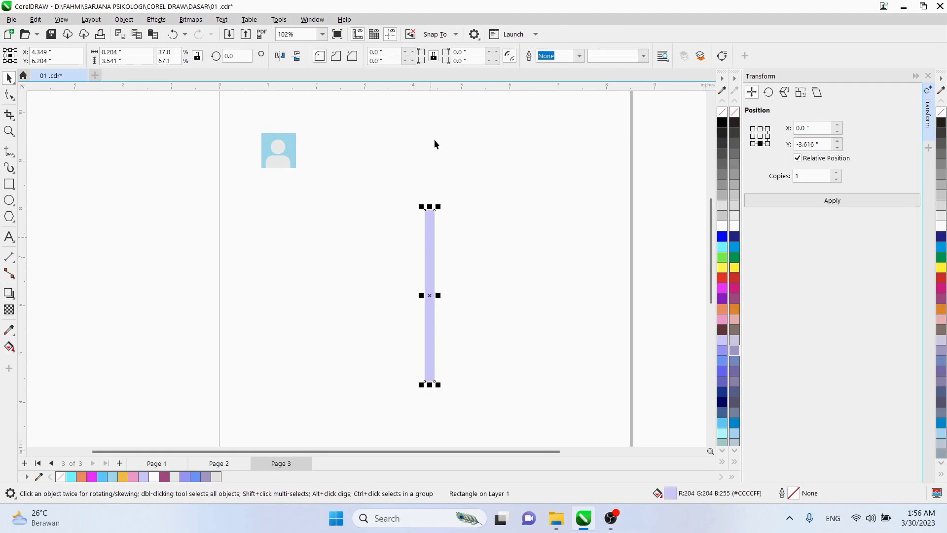
Step: Switch the transformation type to Rotate and set the rotation angle to 20°
left_click(768, 92)
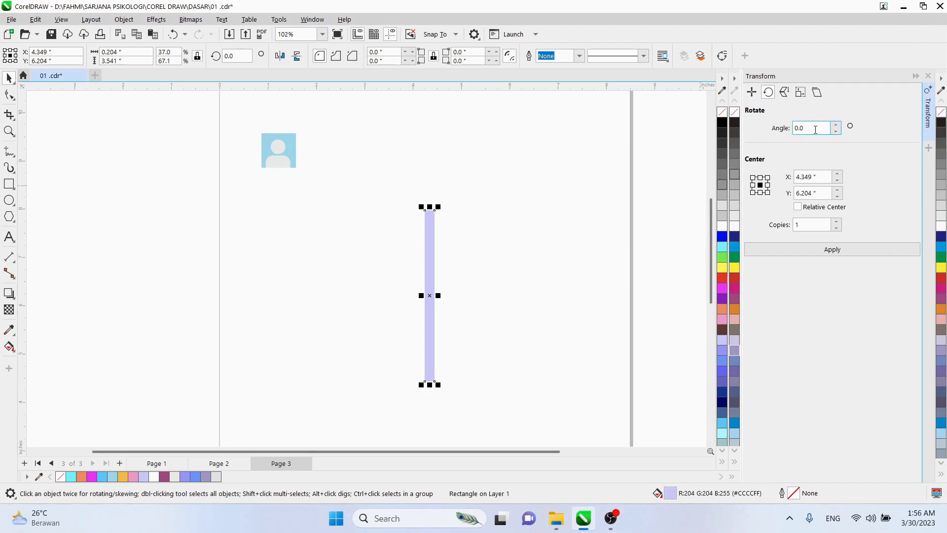
left_click(823, 128)
double_click(811, 127)
type("20")
left_click(773, 158)
Step: Repeatedly create single copies of the rectangle rotated 20° about its own center to form a fan
left_click(792, 252)
left_click(792, 252)
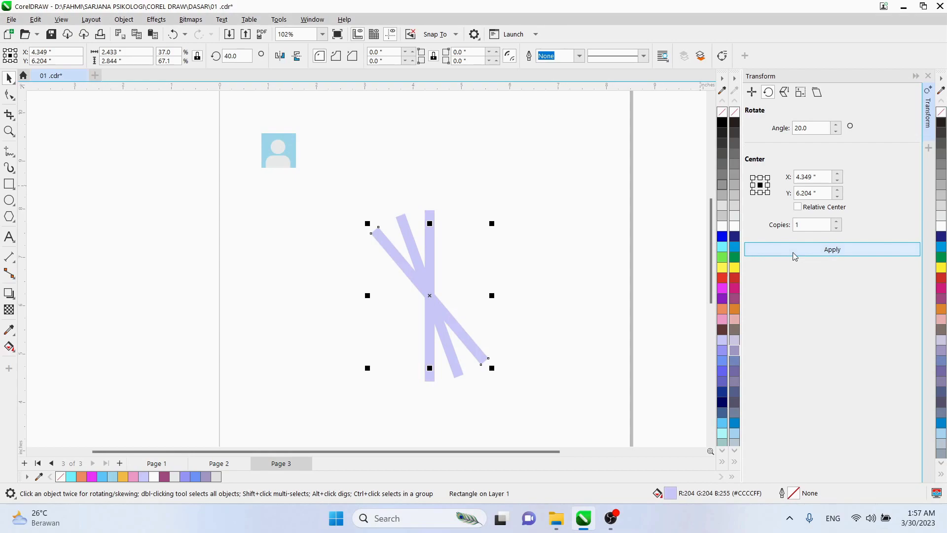
left_click(792, 253)
left_click(793, 254)
left_click(792, 254)
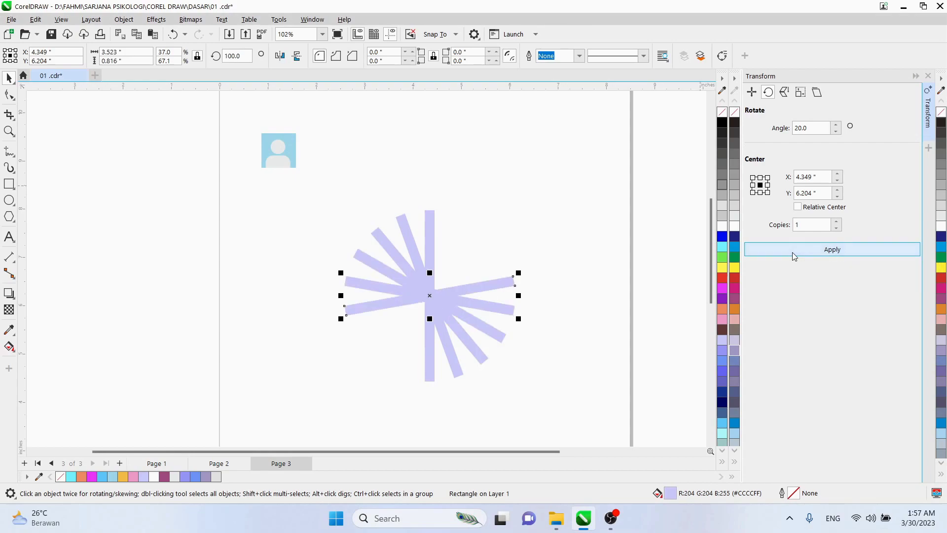
left_click(792, 254)
left_click(791, 253)
Step: Undo all the copies rotated by 20° so only the original upright rectangle is left
key("ctrl+z")
key("ctrl+z")
key("ctrl+z")
key("ctrl+z")
key("ctrl+z")
key("ctrl+z")
key("ctrl+z")
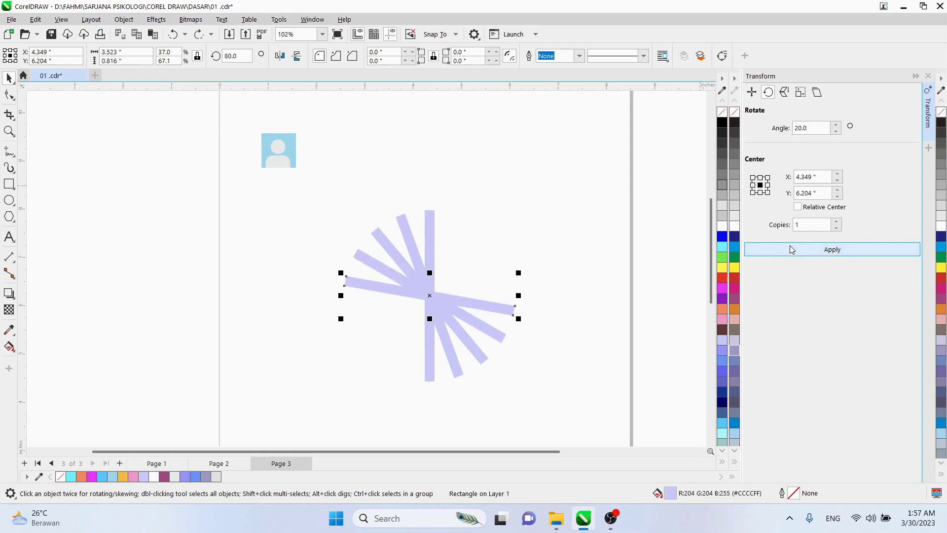
Step: Set the rotation angle to -20°
left_click(798, 129)
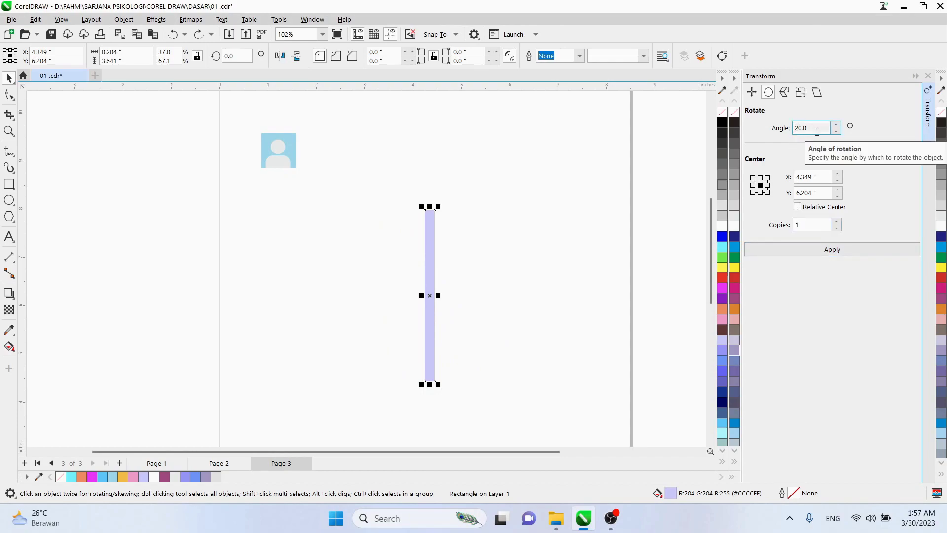
type("-")
Step: Repeatedly create single copies of the rectangle rotated -20° about its center to fan them clockwise
left_click(796, 252)
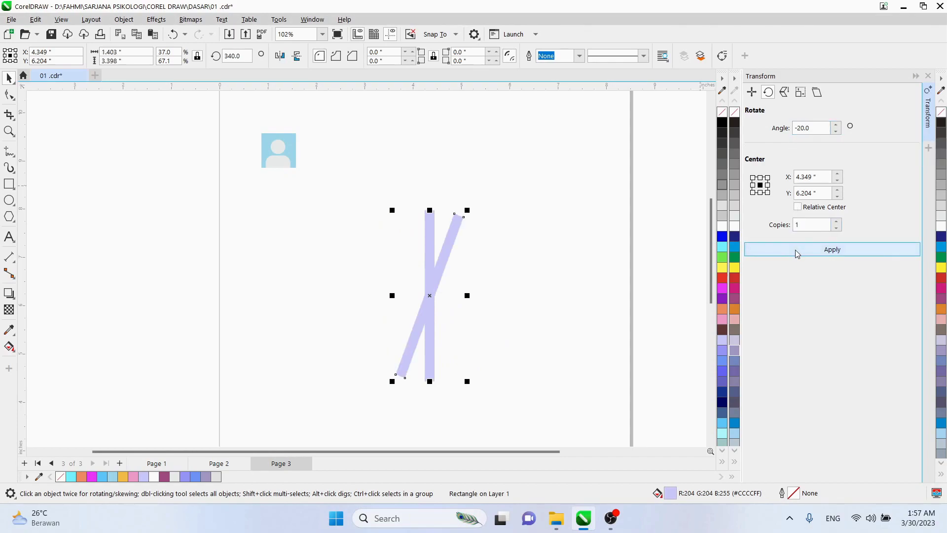
left_click(796, 253)
left_click(798, 254)
left_click(796, 251)
left_click(795, 250)
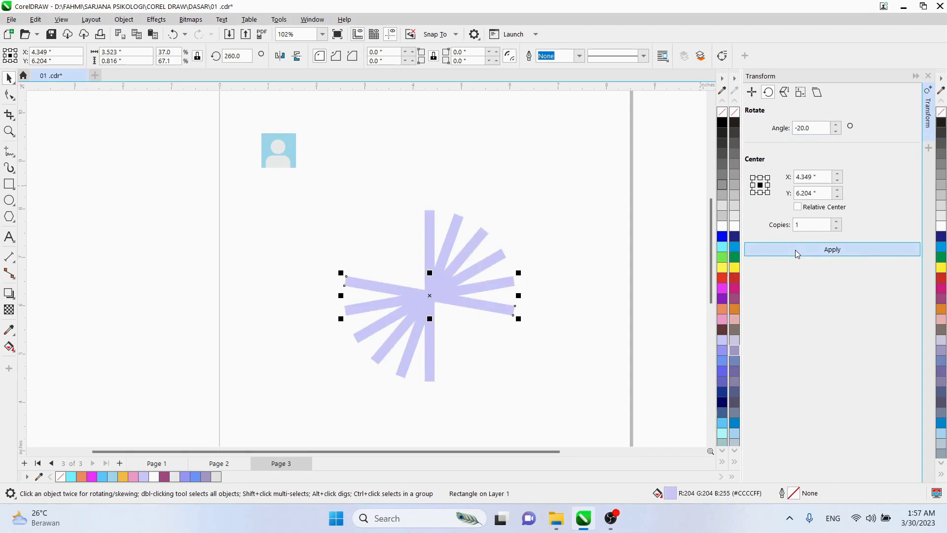
left_click(796, 251)
left_click(795, 248)
Step: Undo all the copies rotated by -20°, leaving only the original rectangle
key("ctrl+z")
key("ctrl+z")
key("ctrl+z")
key("ctrl+z")
key("ctrl+z")
key("ctrl+z")
key("ctrl+z")
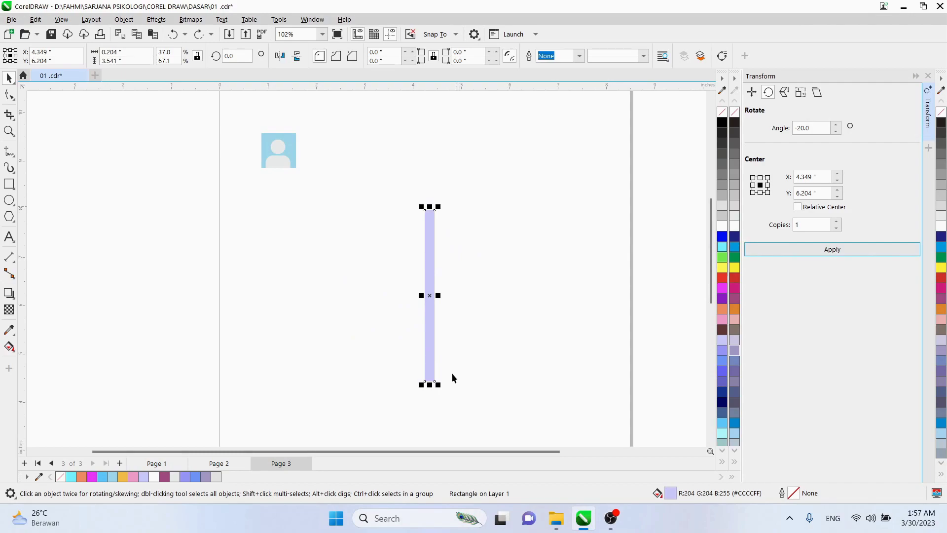
Step: Shorten the rectangle from its lower edge to about 0.32 inches tall and select it
left_click_drag(429, 384, 444, 224)
left_click(448, 226)
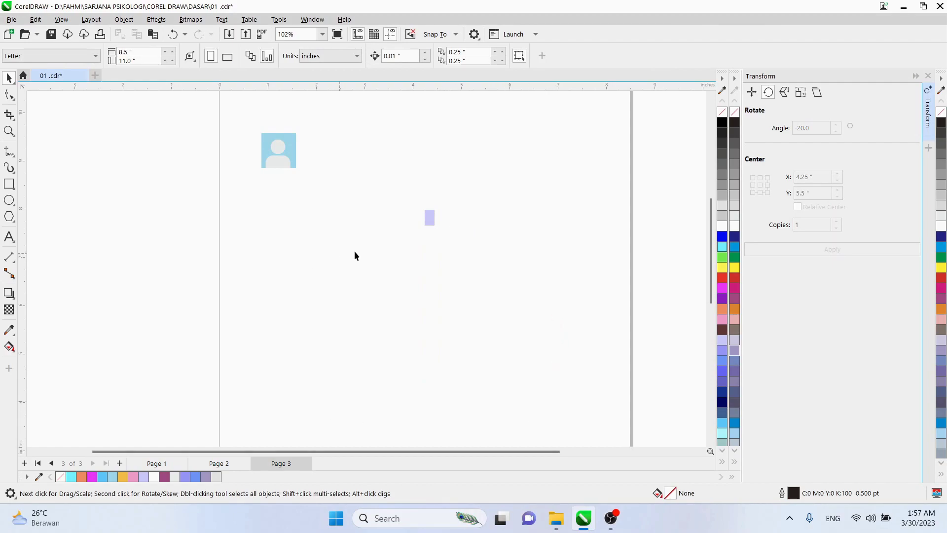
left_click(427, 223)
scroll(419, 247, "up", 2)
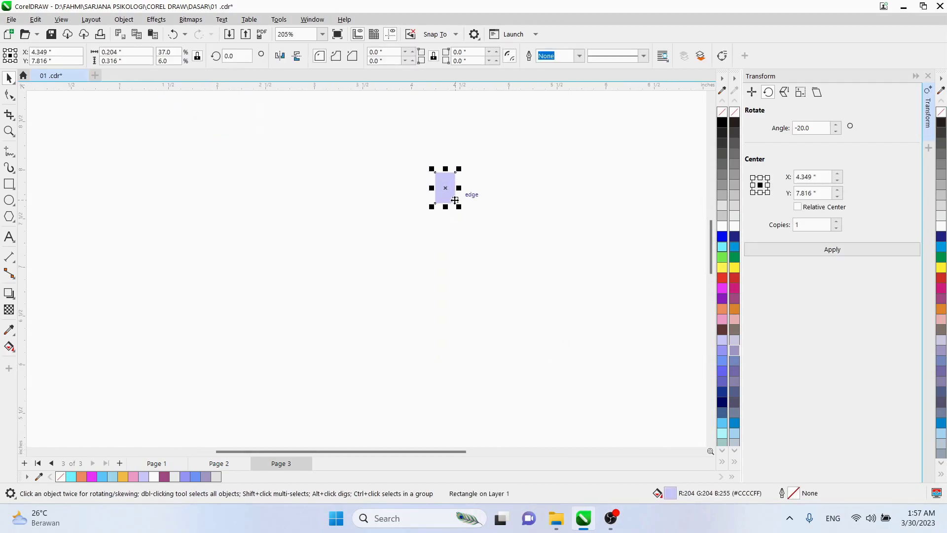
Step: Move the small rectangle's center of rotation straight down, about 1.15 inches below its middle
left_click(447, 178)
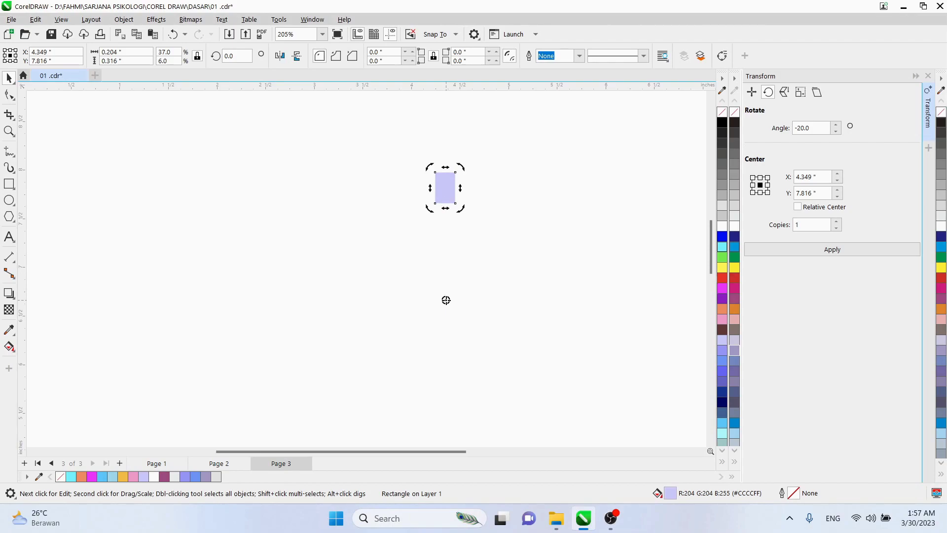
left_click_drag(445, 188, 446, 300)
left_click(472, 281)
left_click(450, 183)
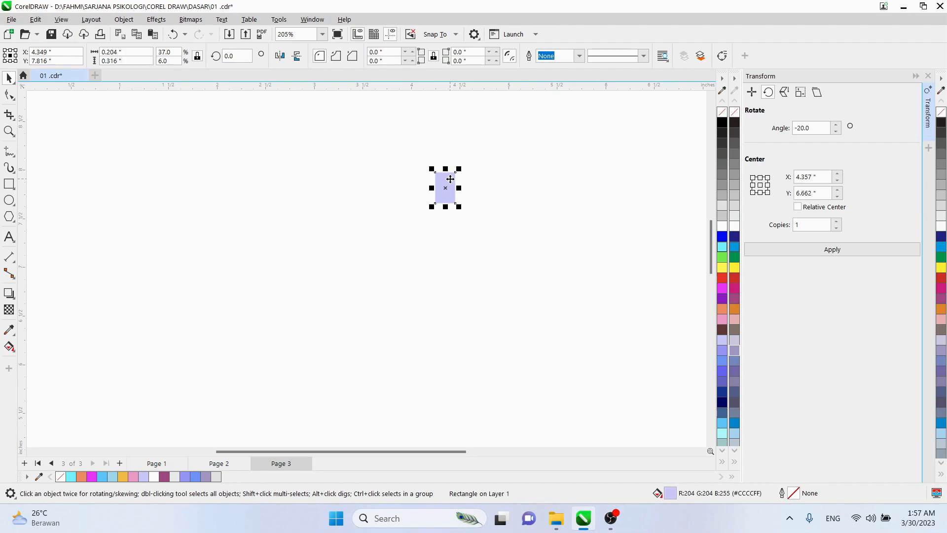
Step: Create copies of the small rectangle one after another at -20° about the shifted center until they complete a full ring
left_click(795, 250)
left_click(795, 248)
left_click(795, 249)
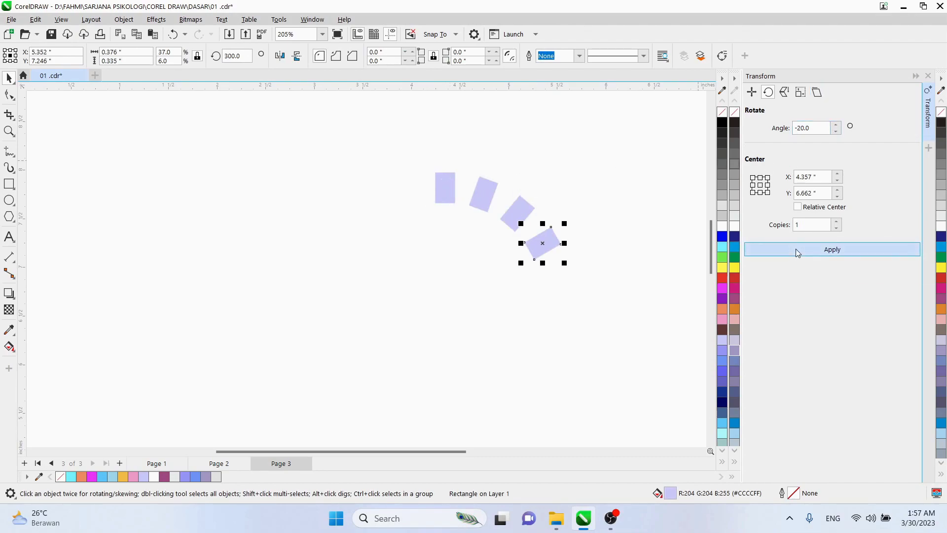
left_click(796, 249)
left_click(795, 249)
left_click(796, 249)
left_click(795, 248)
left_click(795, 249)
left_click(795, 249)
left_click(795, 248)
left_click(795, 249)
left_click(796, 248)
left_click(797, 248)
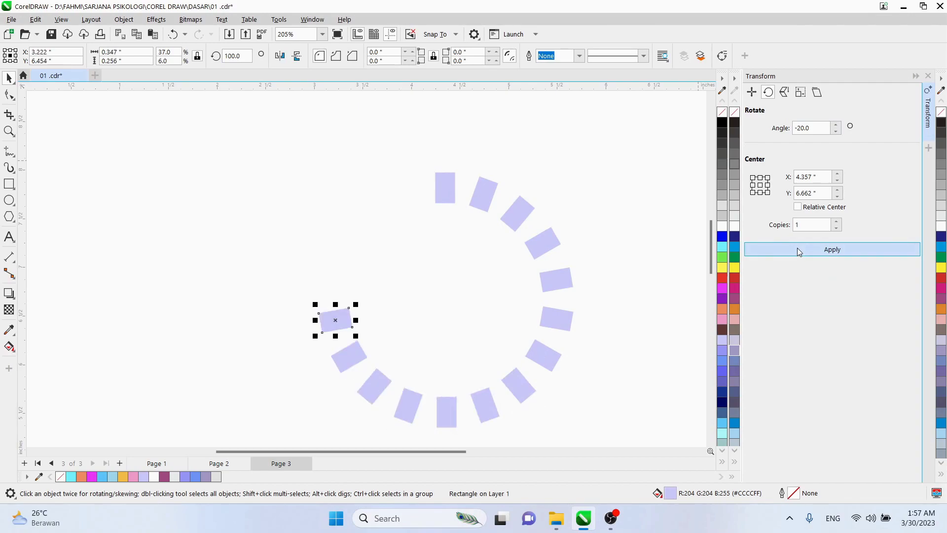
left_click(797, 247)
left_click(797, 247)
left_click(797, 248)
left_click(798, 247)
left_click(643, 159)
scroll(475, 231, "down", 2)
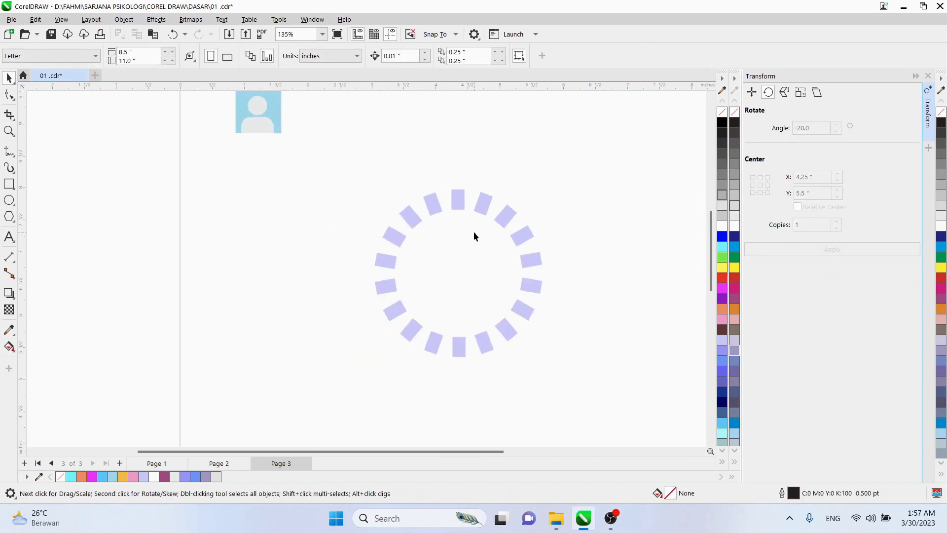
Step: Enlarge the avatar picture toward the lower right to about 1.85 inches square and save the document
left_click(349, 163)
left_click_drag(363, 179, 405, 219)
left_click(487, 155)
key("ctrl+s")
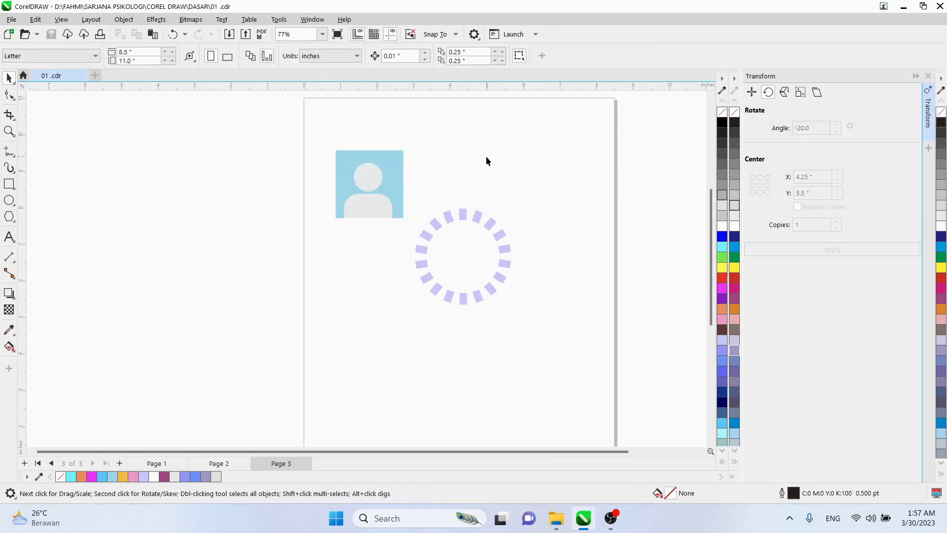